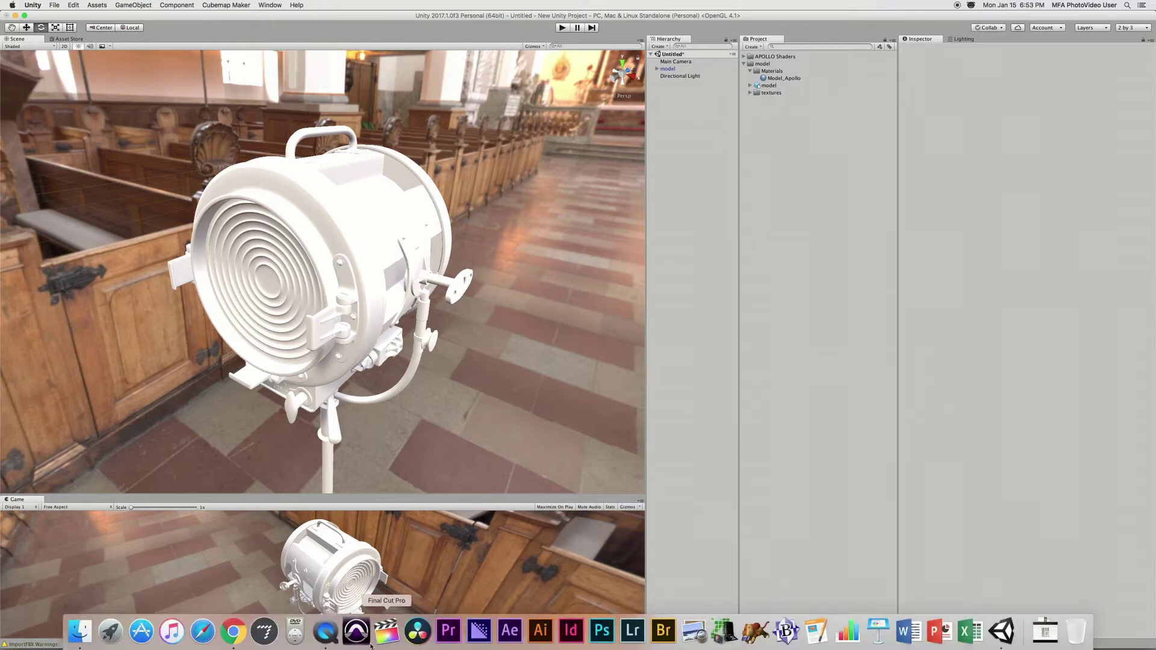
Bring the Sketchfab Vintage Spotlight page forward and try its 3D viewer's context menu.
{"action": "left_click", "coordinate": [234, 632]}
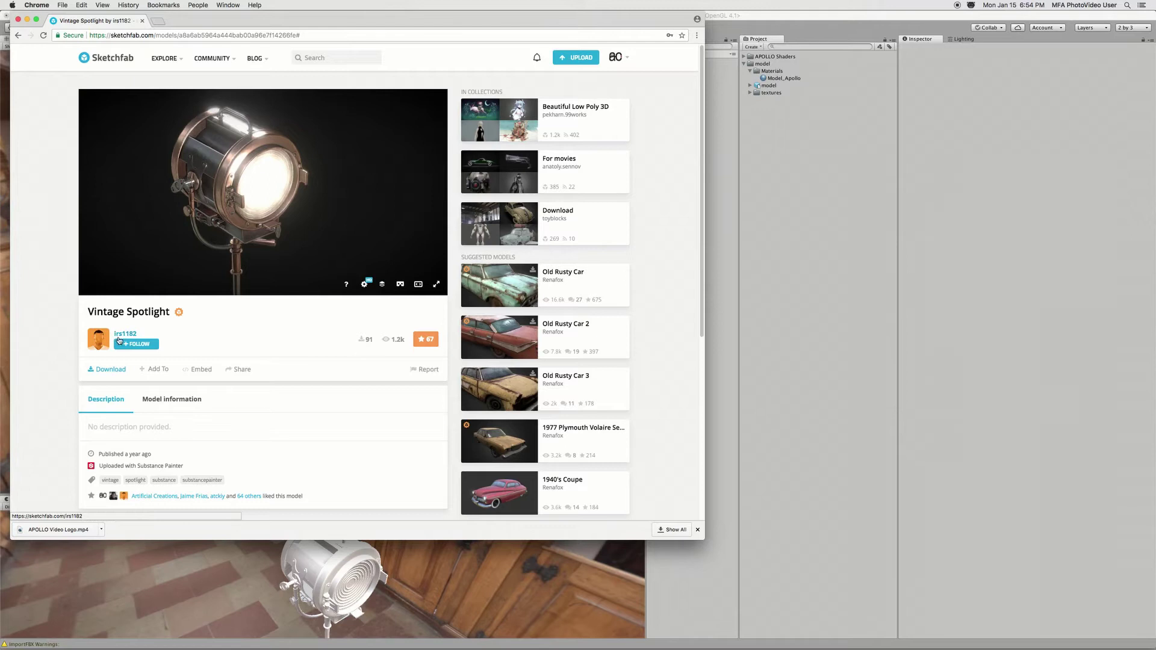
{"action": "mouse_move", "coordinate": [262, 192]}
{"action": "right_click", "coordinate": [240, 74]}
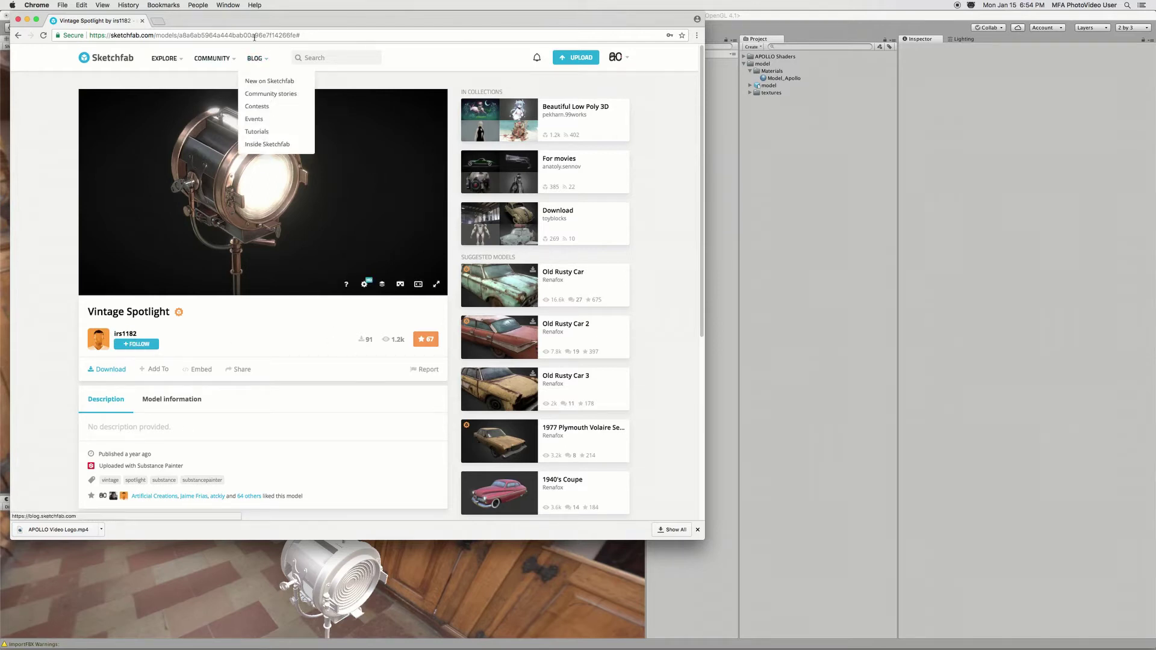
{"action": "left_click", "coordinate": [337, 139]}
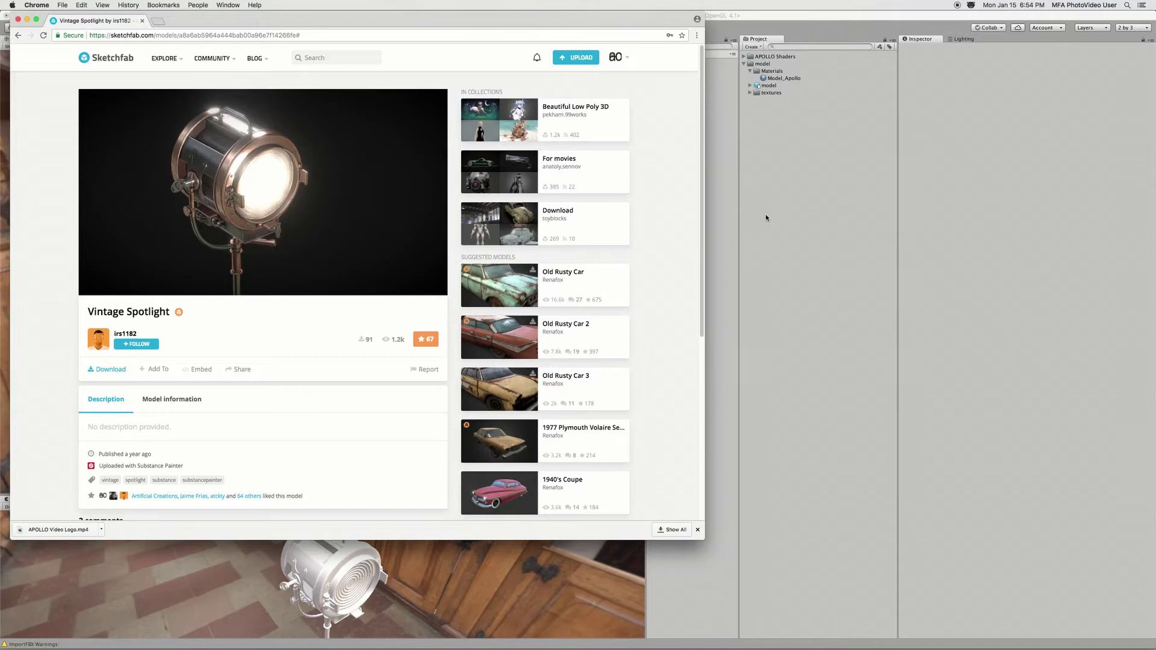
Back in Unity, set Model_Apollo's shader to APOLLO > Standard > Standard.
{"action": "left_click", "coordinate": [713, 235]}
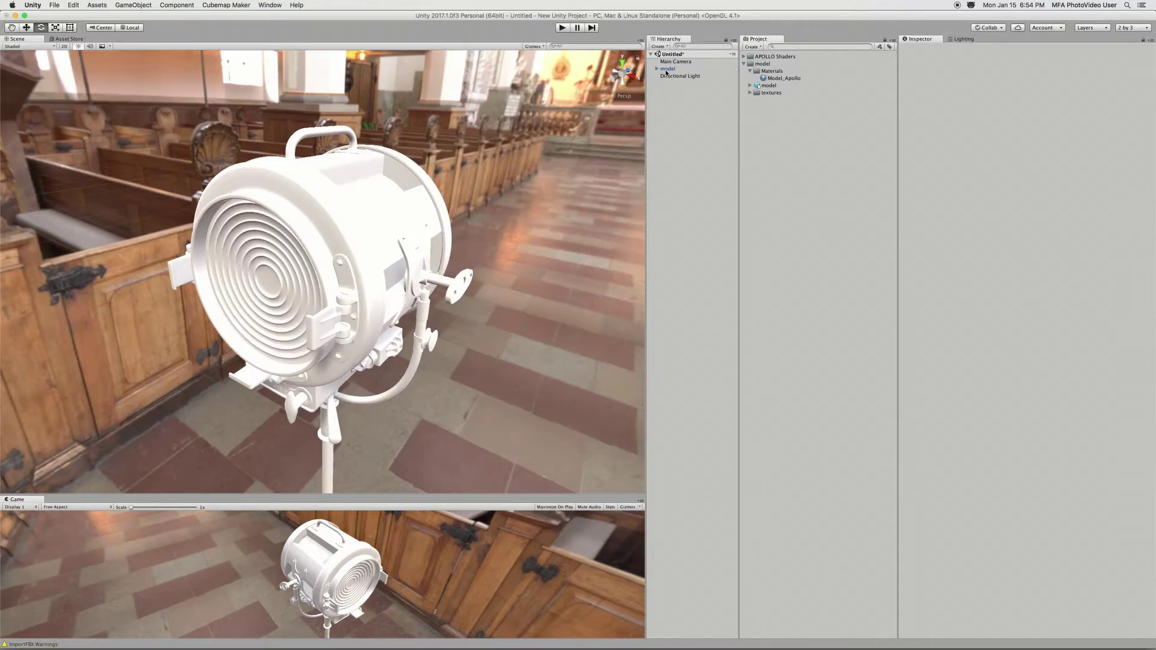
{"action": "left_click", "coordinate": [783, 79]}
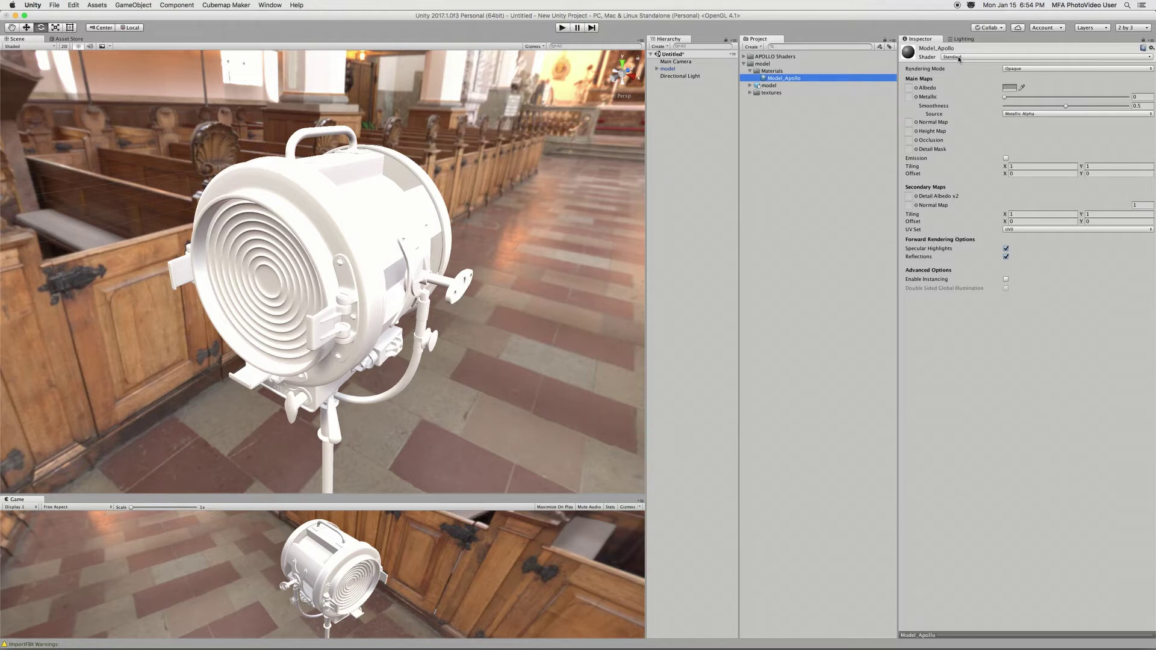
{"action": "left_click", "coordinate": [960, 59]}
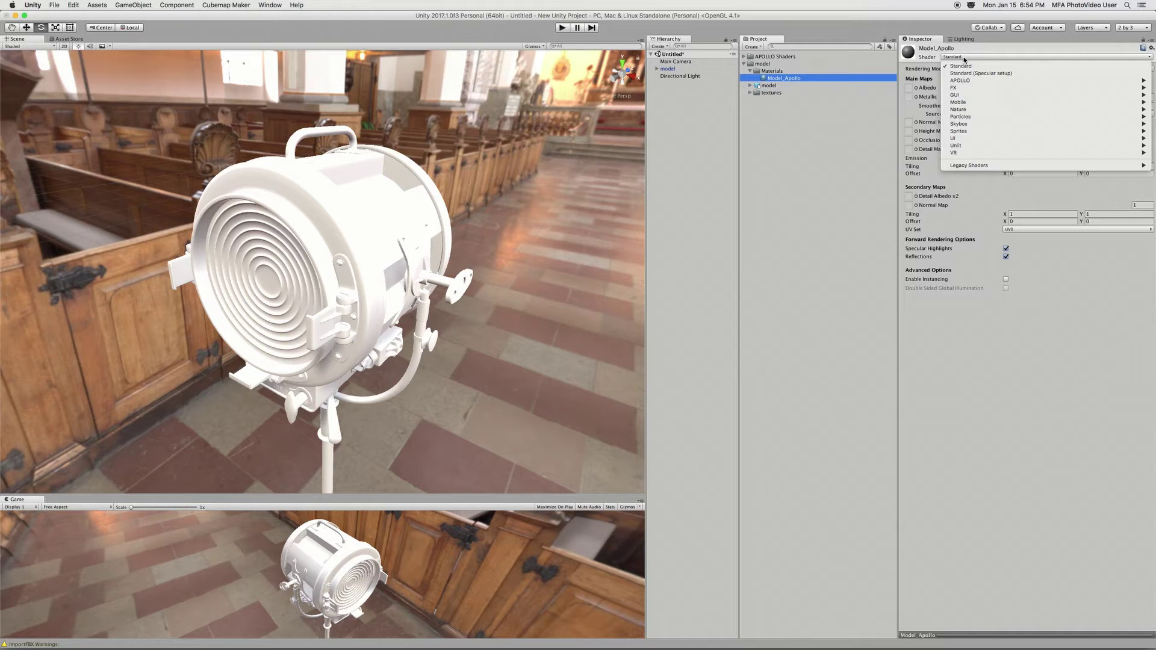
{"action": "mouse_move", "coordinate": [960, 80]}
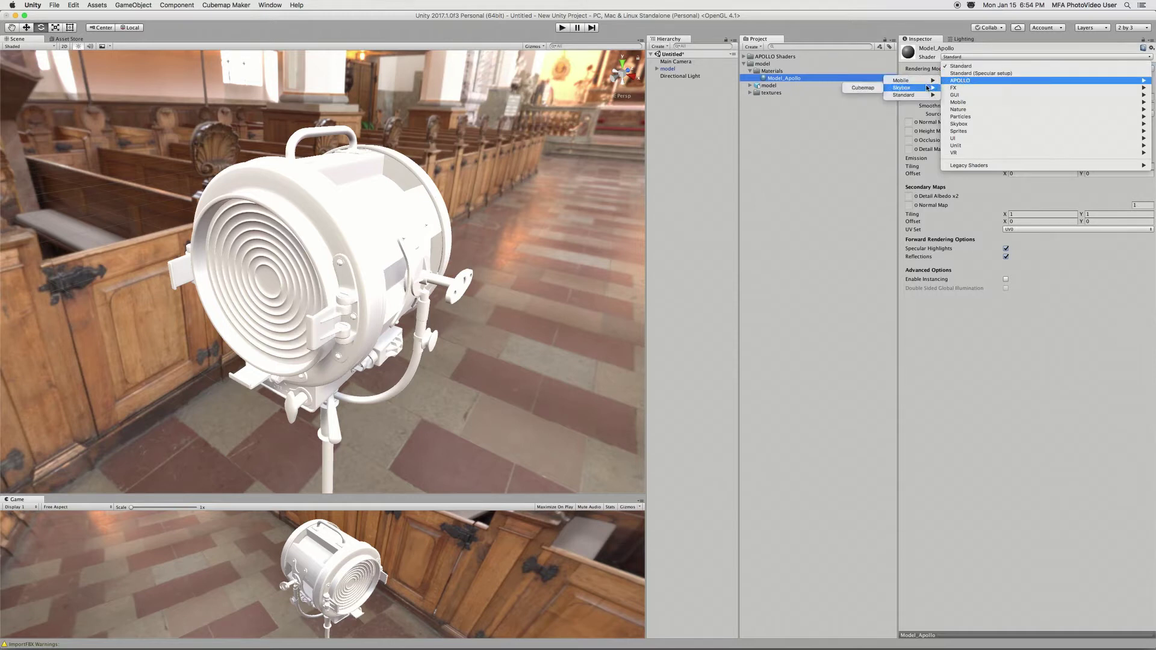
{"action": "mouse_move", "coordinate": [903, 94]}
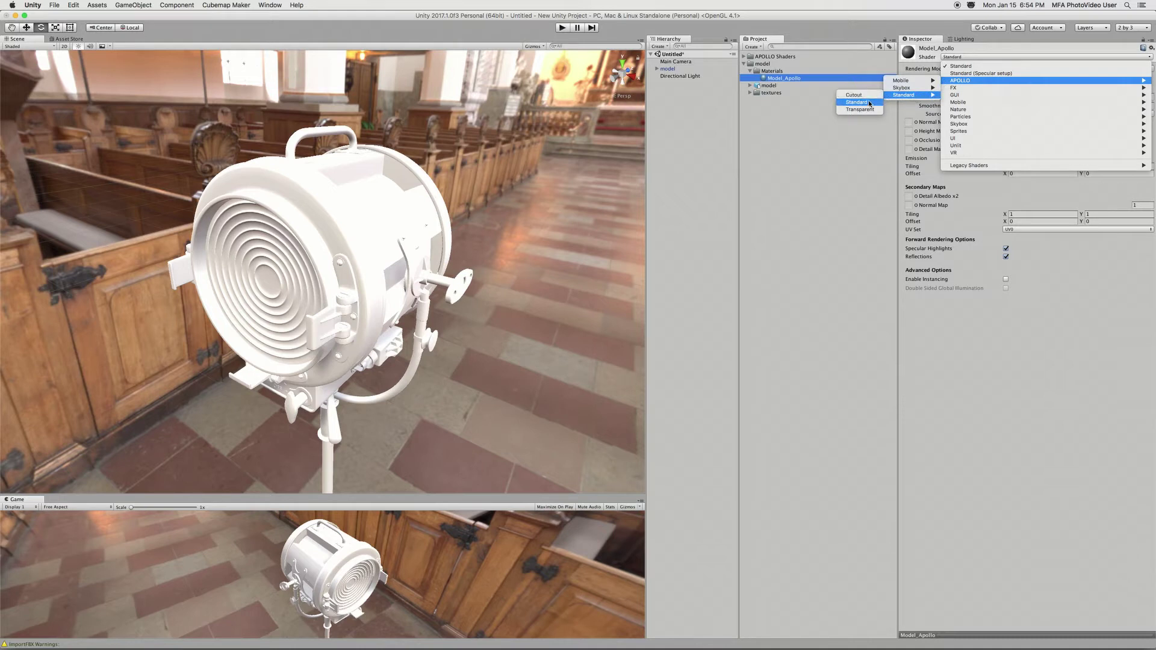
{"action": "left_click", "coordinate": [866, 104]}
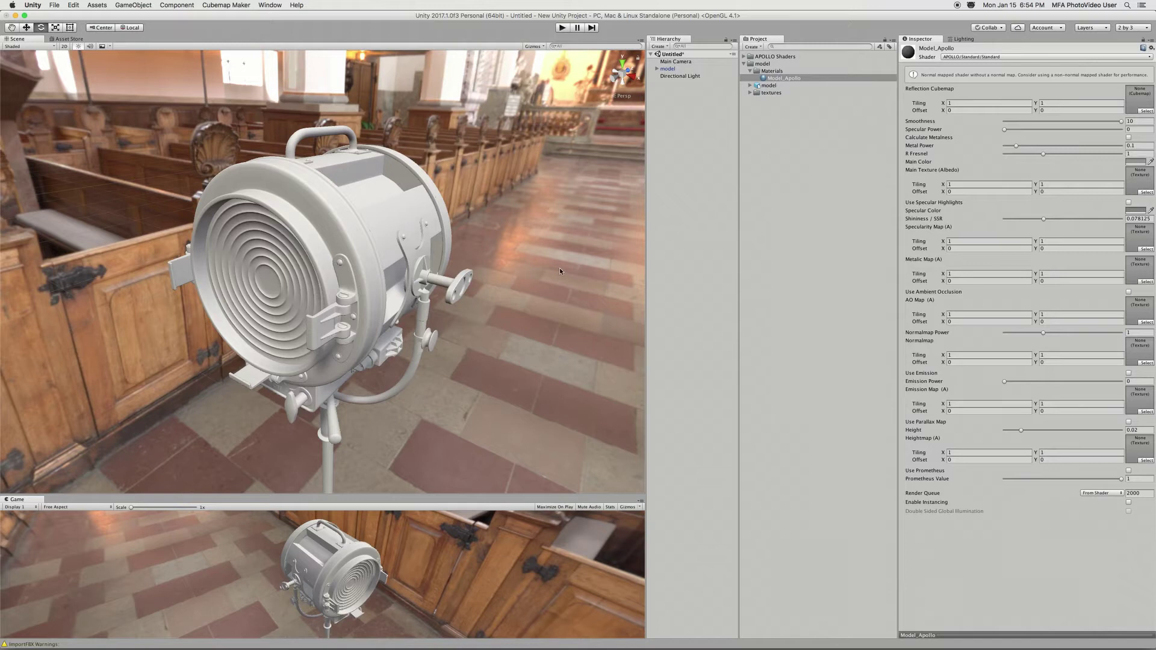
Apply Alpha Source 'From Gray Scale' to Default_roughness, Default_metallic and Default_AO.
{"action": "left_click", "coordinate": [750, 92]}
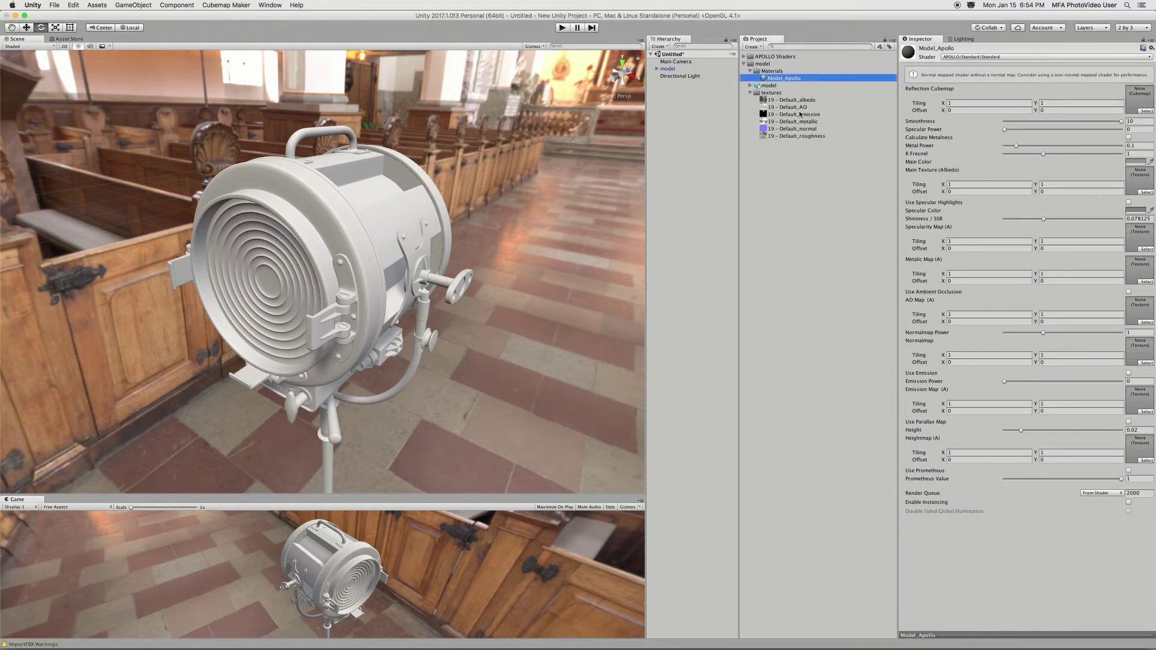
{"action": "left_click", "coordinate": [818, 138]}
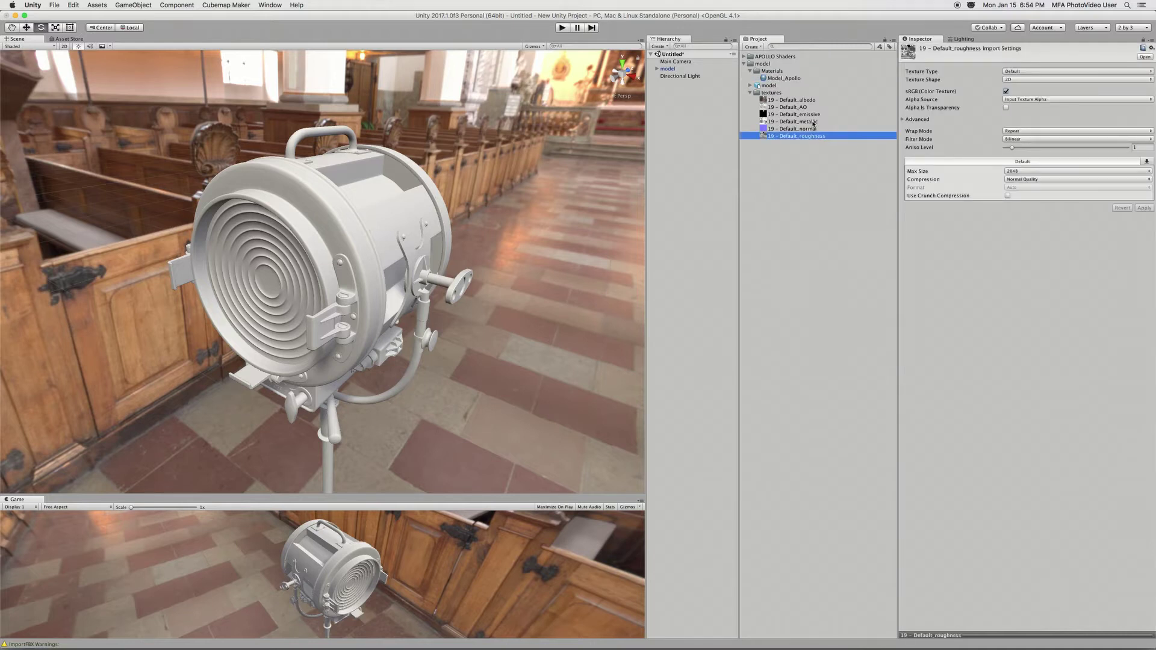
{"action": "left_click", "coordinate": [812, 122], "text": "super"}
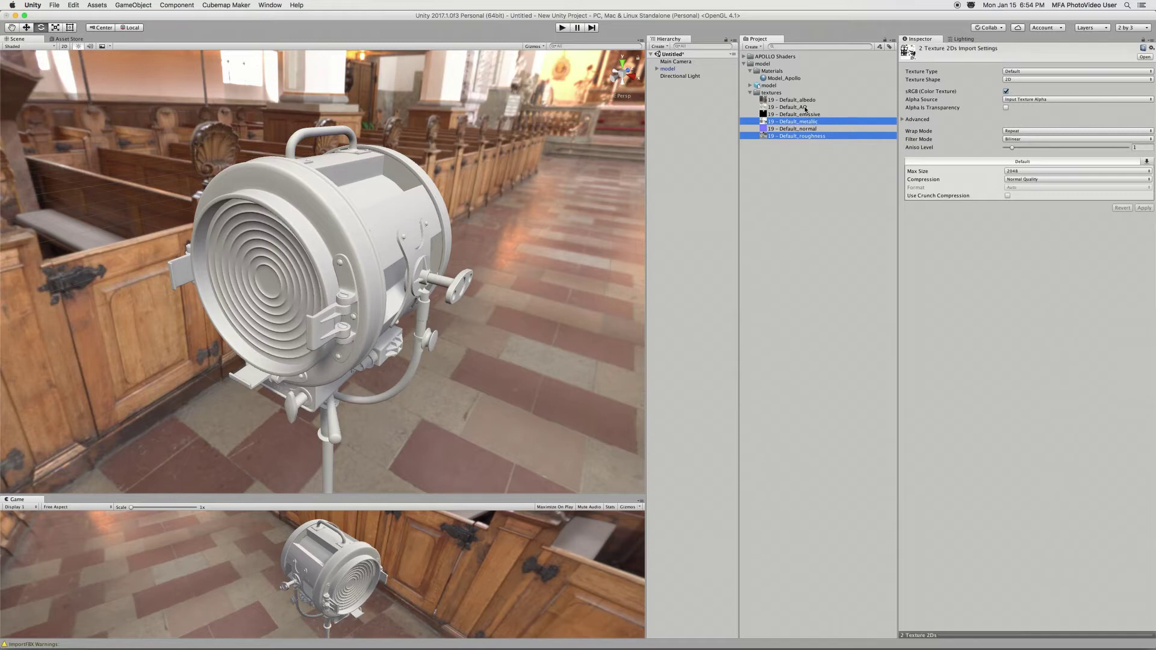
{"action": "left_click", "coordinate": [804, 107], "text": "super"}
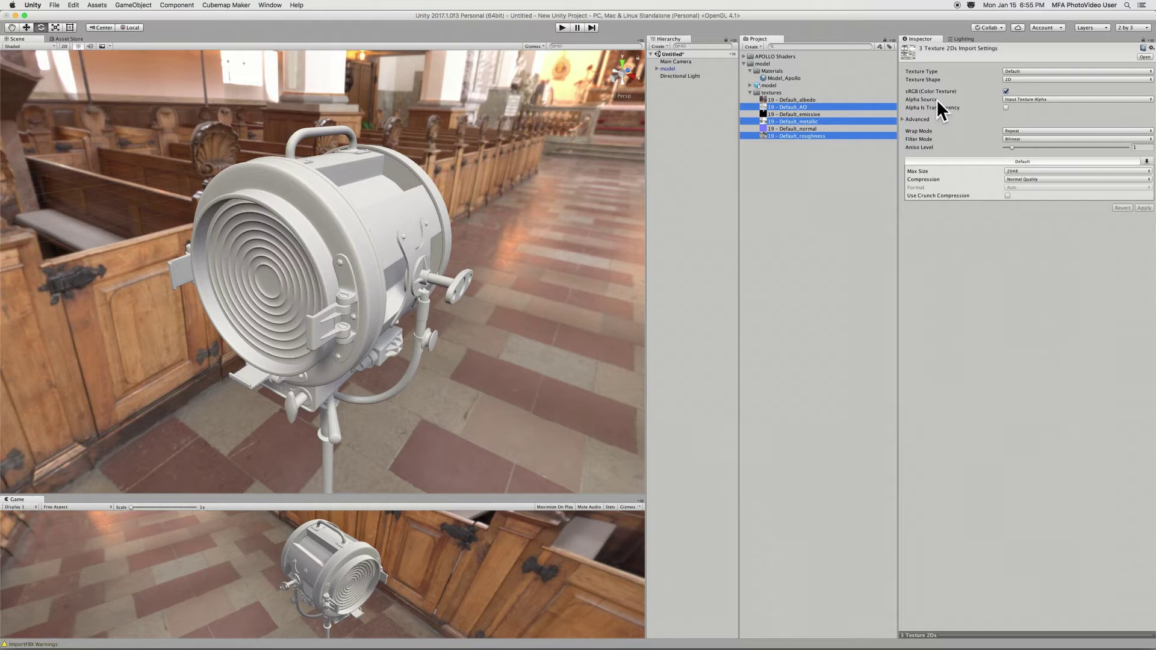
{"action": "left_click", "coordinate": [1002, 100]}
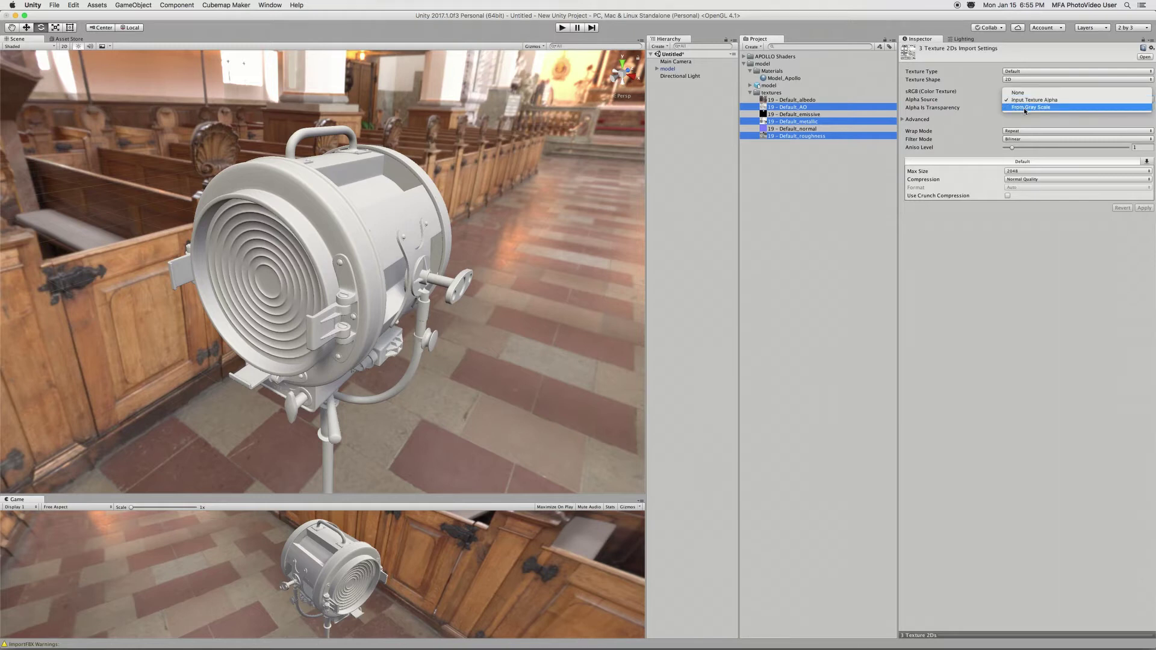
{"action": "left_click", "coordinate": [1025, 109]}
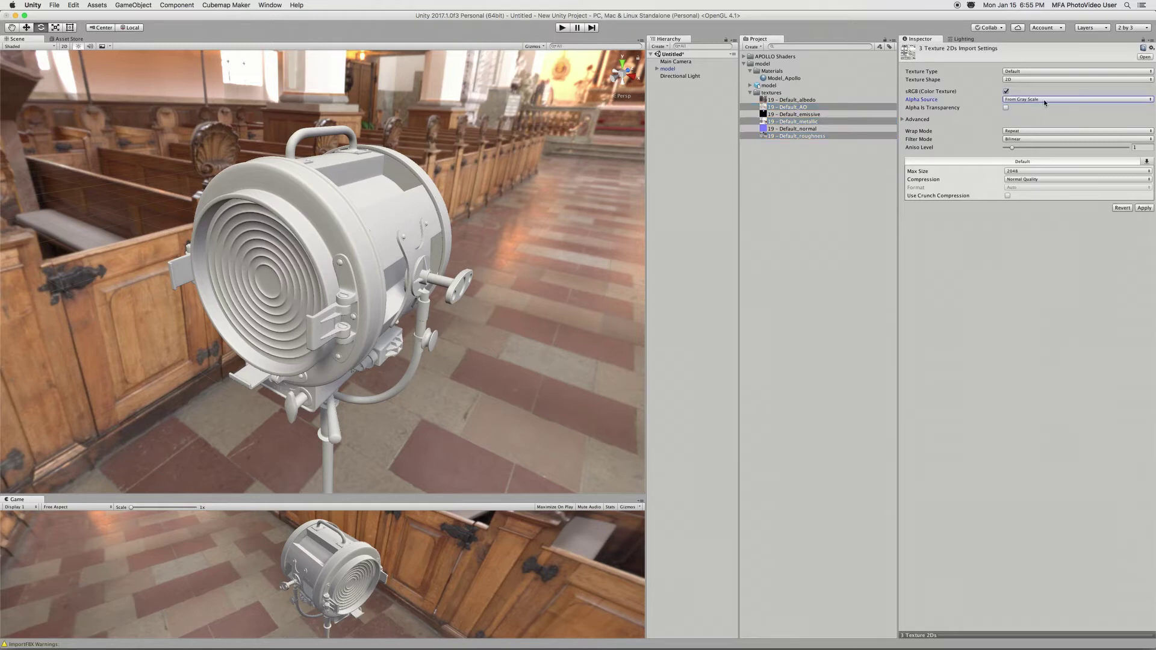
{"action": "left_click", "coordinate": [1145, 209]}
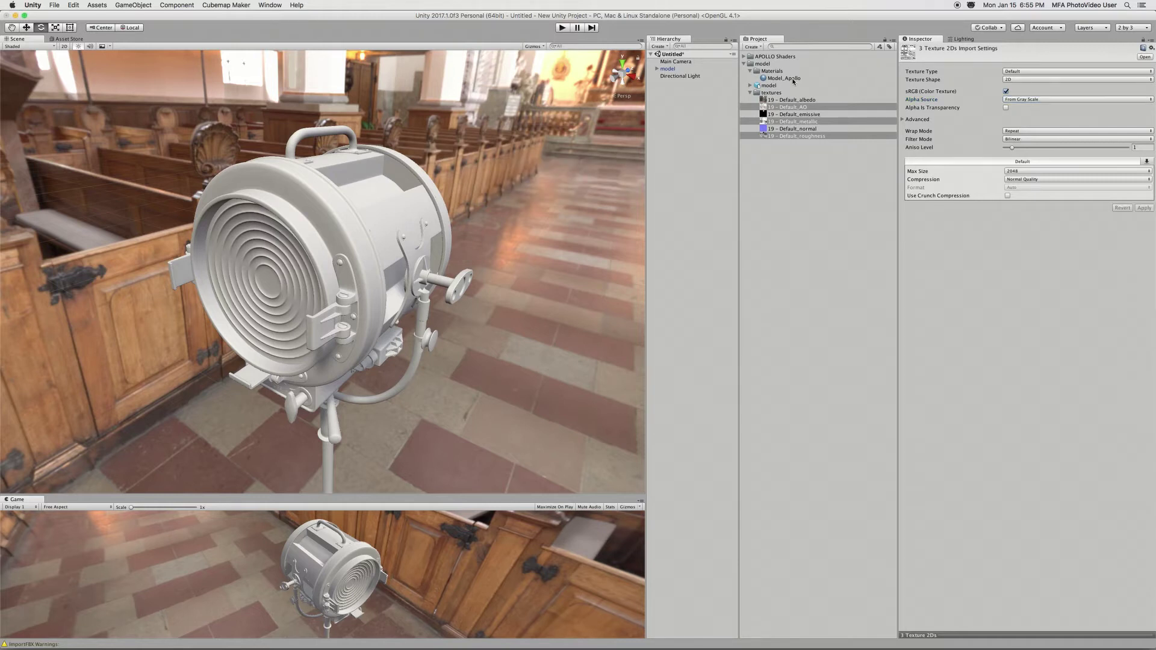
Assign albedo, roughness, metallic, AO, emissive and normal textures to Model_Apollo, fixing the normal map.
{"action": "left_click", "coordinate": [792, 79]}
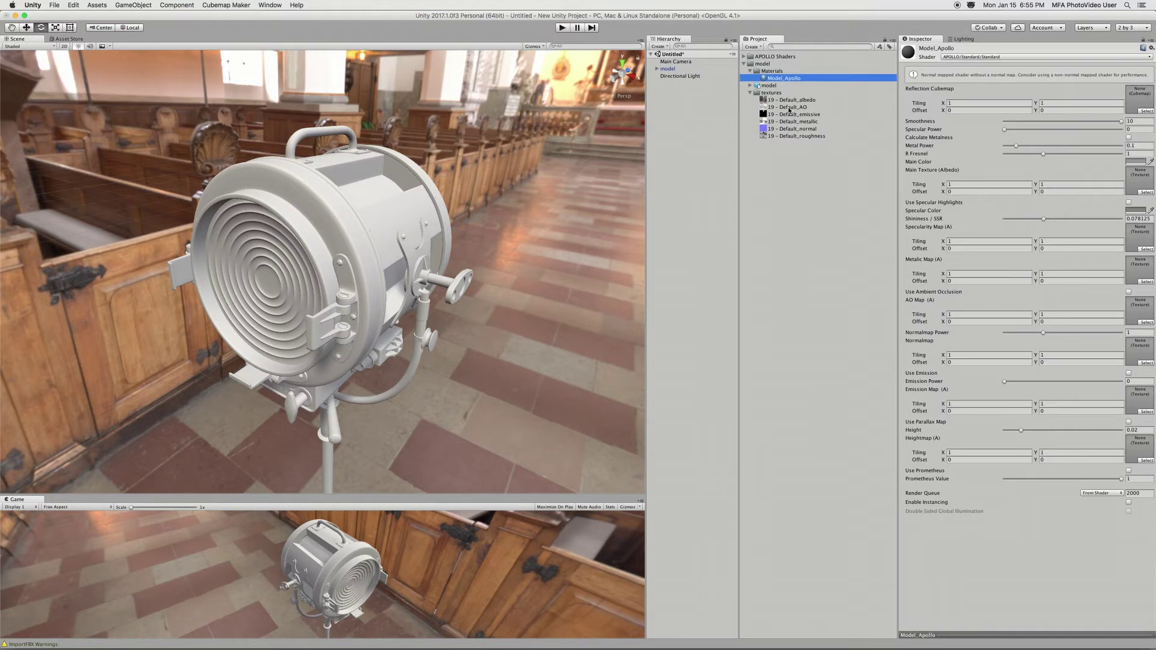
{"action": "mouse_move", "coordinate": [791, 99]}
{"action": "left_mouse_down"}
{"action": "mouse_move", "coordinate": [1138, 239]}
{"action": "mouse_move", "coordinate": [1138, 182]}
{"action": "left_mouse_up"}
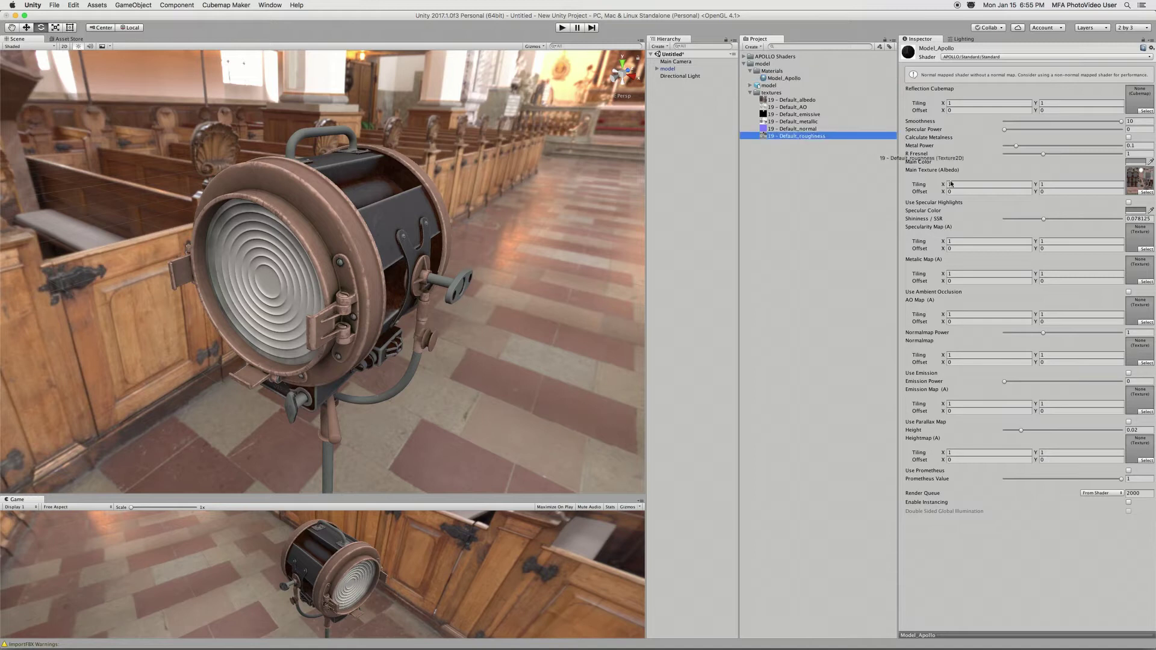
{"action": "left_click_drag", "start_coordinate": [799, 138], "coordinate": [1140, 237]}
{"action": "mouse_move", "coordinate": [795, 121]}
{"action": "left_mouse_down"}
{"action": "mouse_move", "coordinate": [1002, 201]}
{"action": "mouse_move", "coordinate": [1145, 274]}
{"action": "left_mouse_up"}
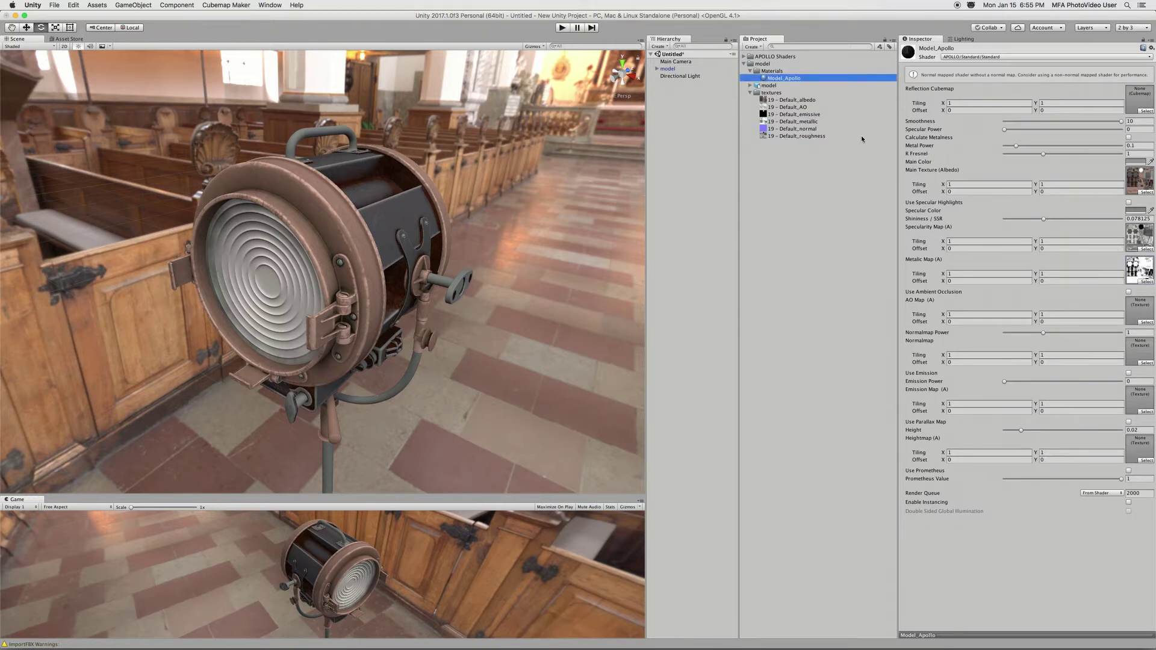
{"action": "left_click_drag", "start_coordinate": [787, 106], "coordinate": [1141, 318]}
{"action": "left_click_drag", "start_coordinate": [781, 116], "coordinate": [1138, 403]}
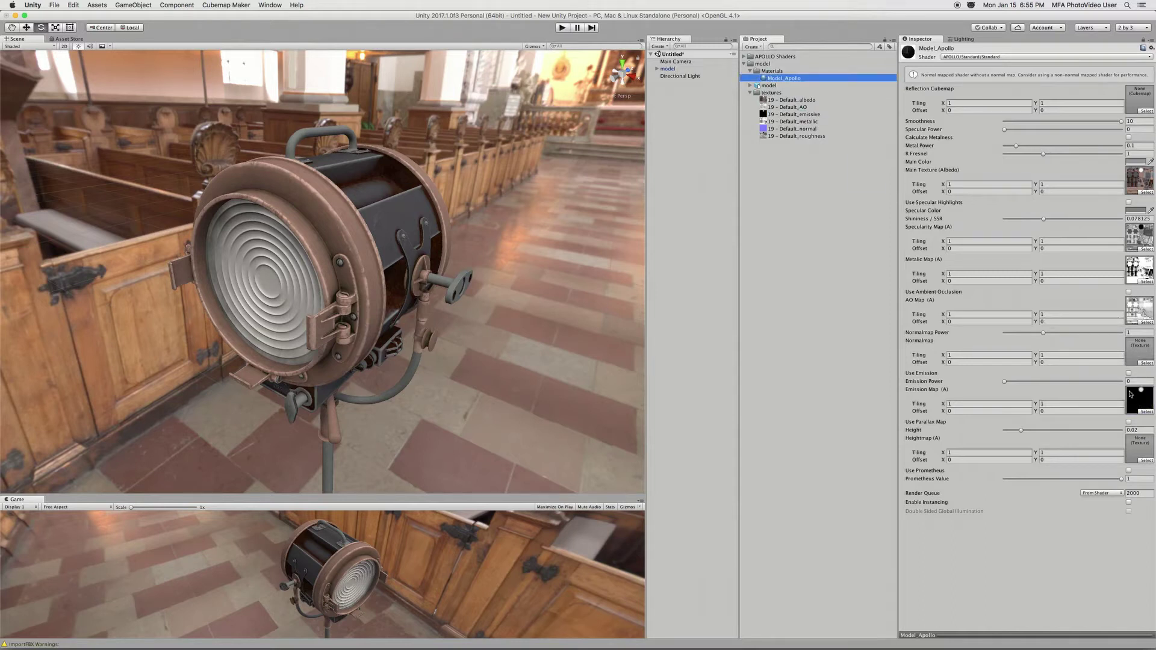
{"action": "mouse_move", "coordinate": [791, 129]}
{"action": "left_mouse_down"}
{"action": "mouse_move", "coordinate": [1087, 362]}
{"action": "mouse_move", "coordinate": [1140, 351]}
{"action": "left_mouse_up"}
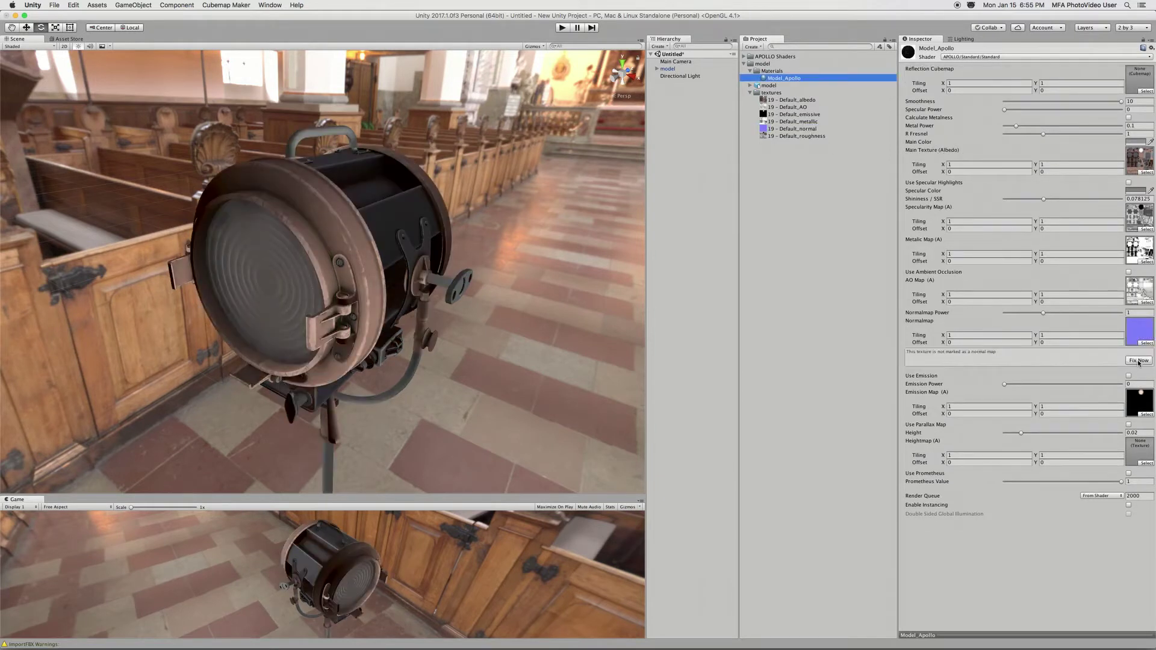
{"action": "left_click", "coordinate": [1138, 360]}
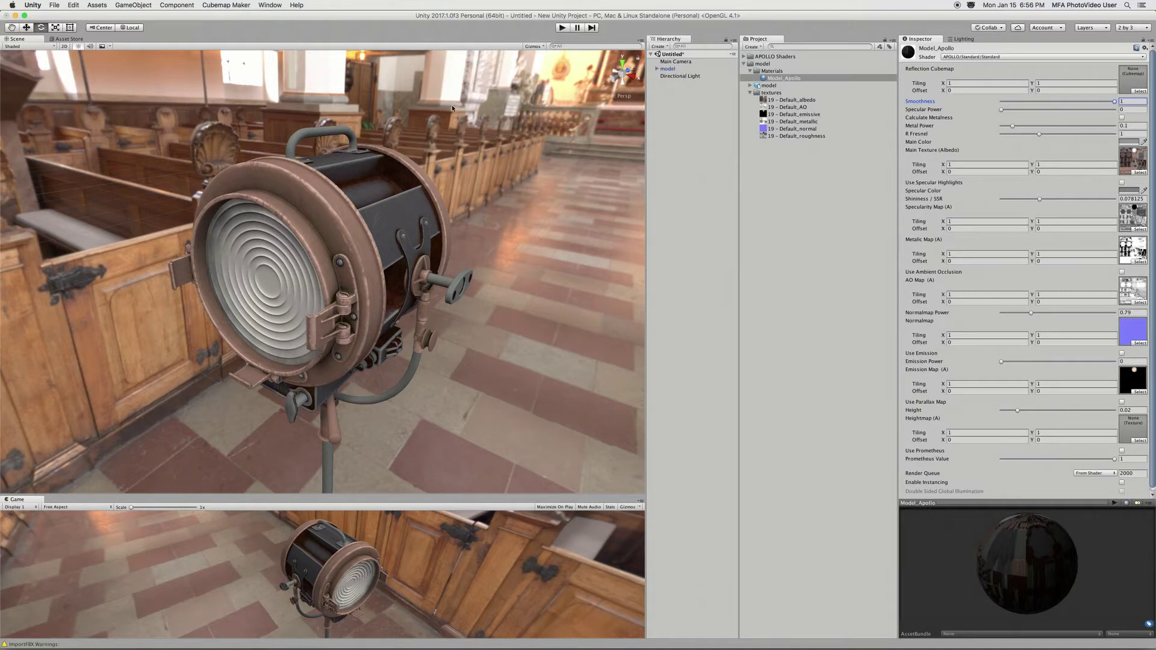
Add an APOLLO LightManager to Directional Light with TrinitatisChurchWhiteBalanced as global reflection.
{"action": "left_click", "coordinate": [675, 77]}
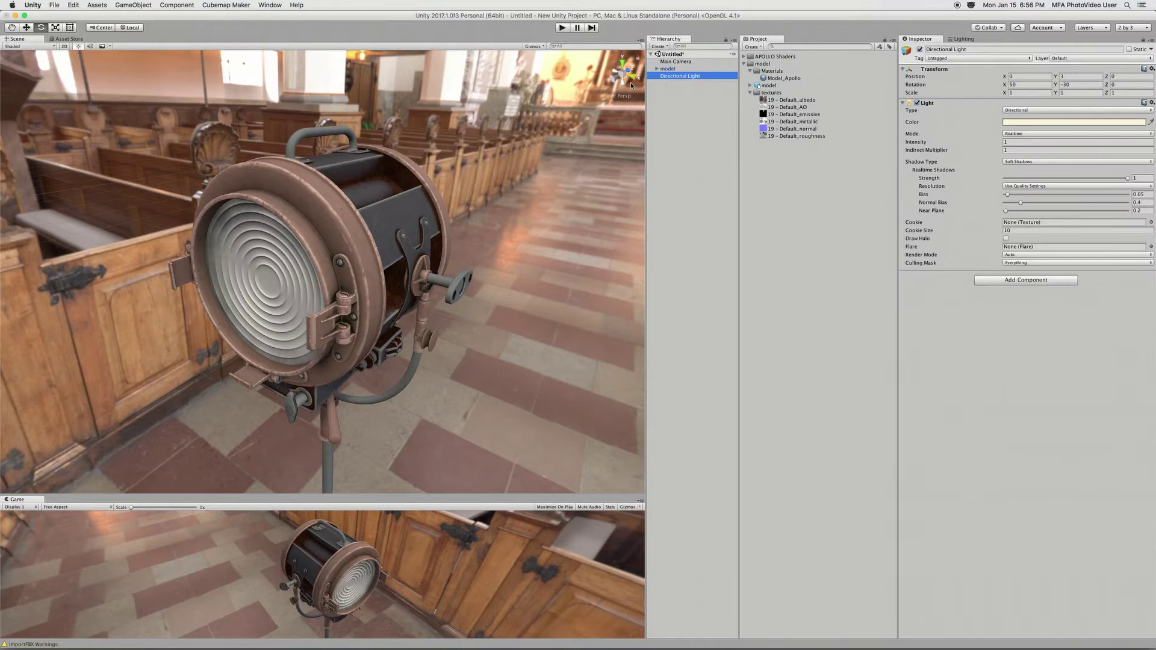
{"action": "left_click", "coordinate": [166, 6]}
{"action": "mouse_move", "coordinate": [190, 169]}
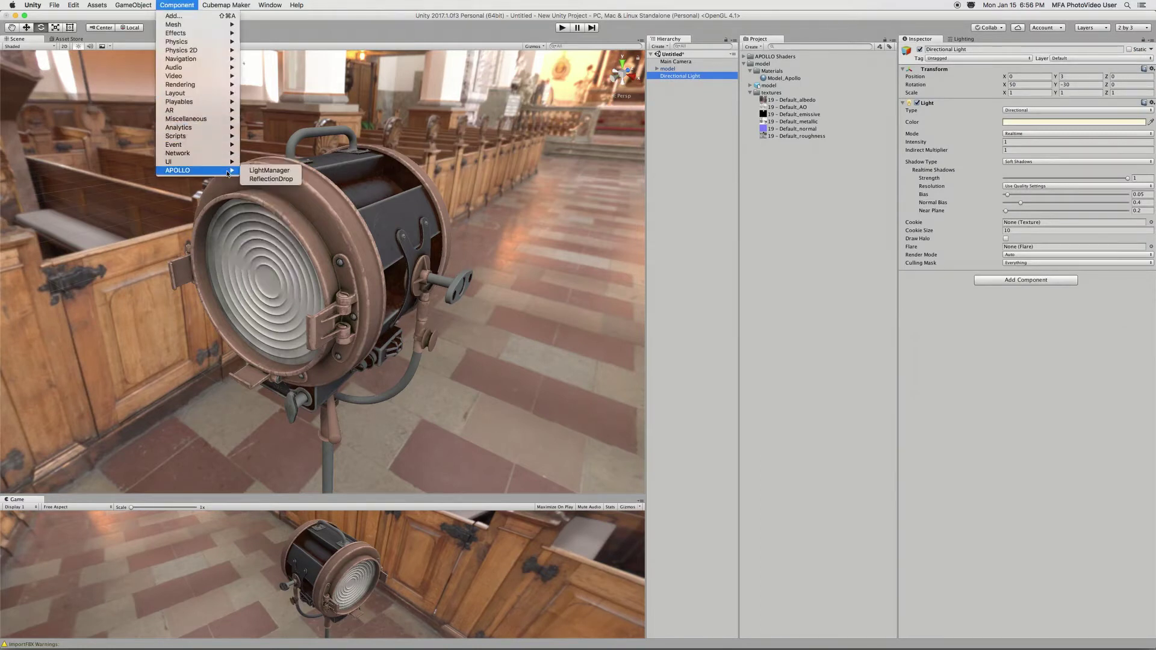
{"action": "left_click", "coordinate": [259, 172]}
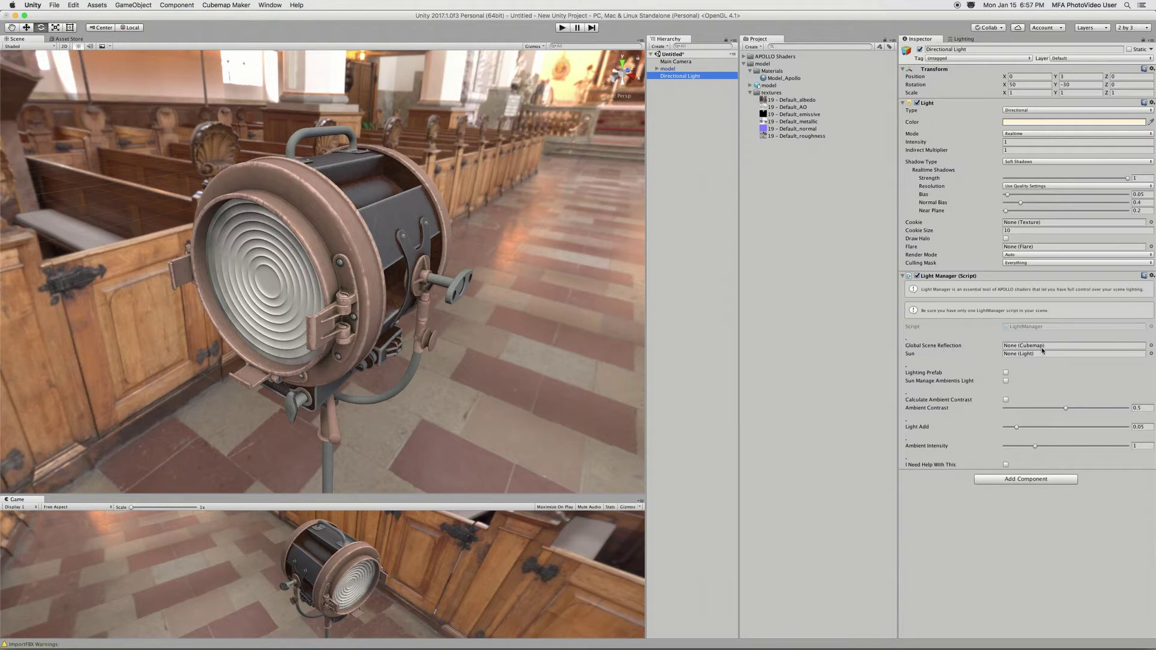
{"action": "left_click", "coordinate": [1150, 346]}
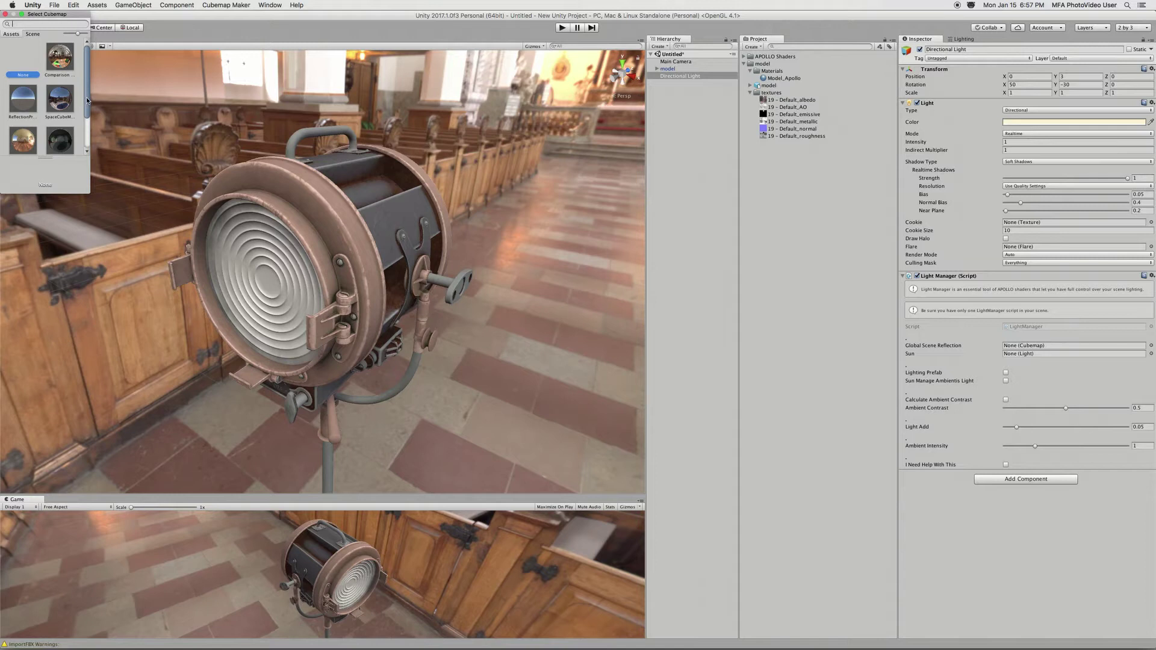
{"action": "scroll", "coordinate": [59, 114], "scroll_direction": "down", "scroll_amount": 2}
{"action": "double_click", "coordinate": [25, 131]}
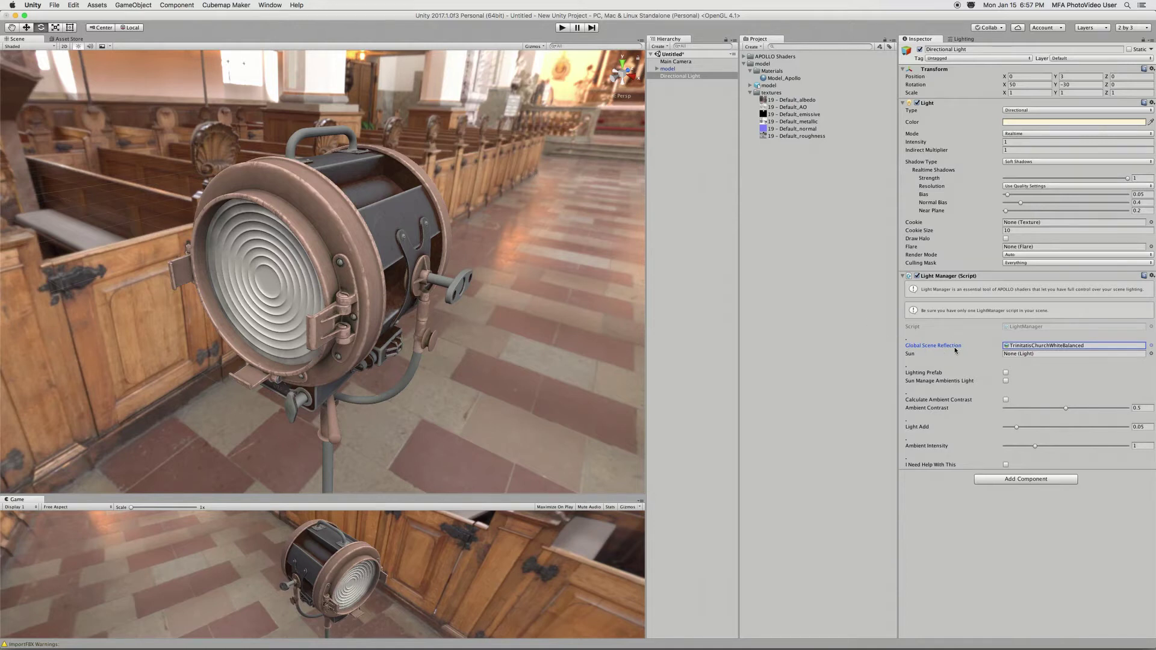
Lower Model_Apollo's smoothness to 0.08 and raise its specular power slightly.
{"action": "left_click", "coordinate": [773, 79]}
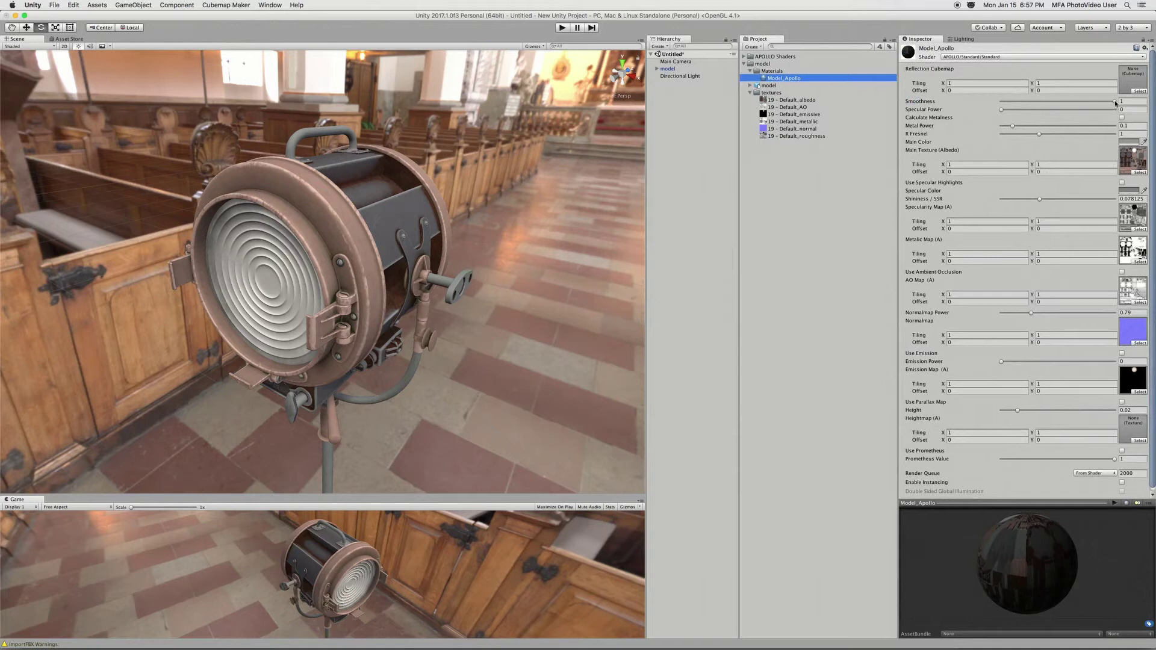
{"action": "left_click_drag", "start_coordinate": [1115, 102], "coordinate": [1079, 100]}
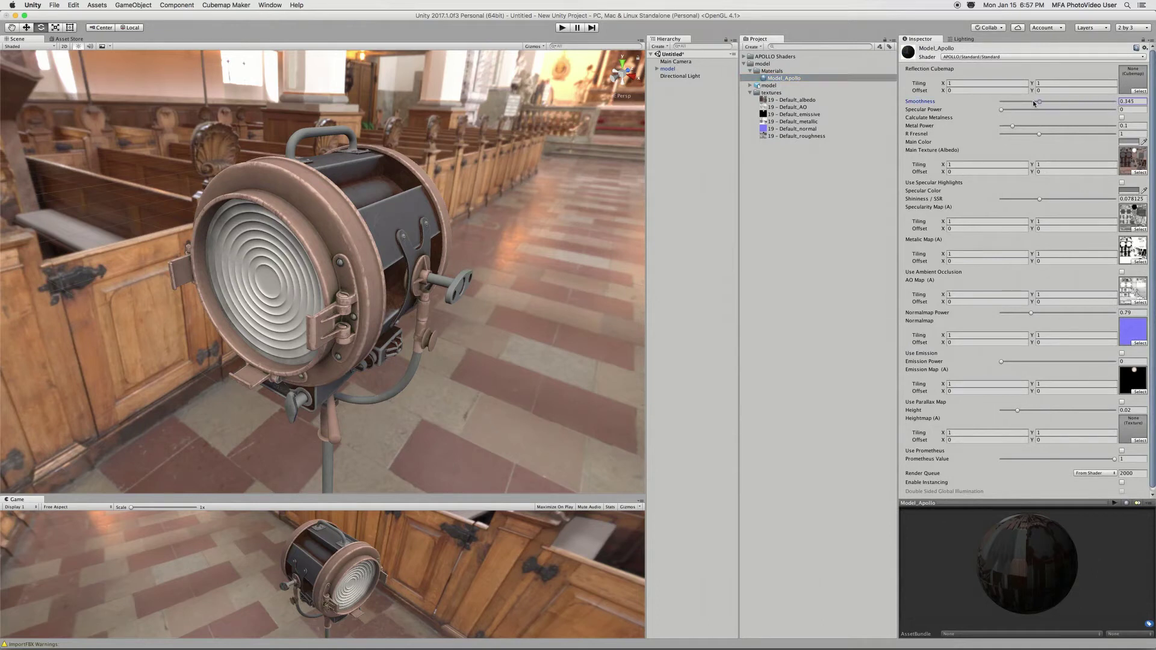
{"action": "left_click_drag", "start_coordinate": [1034, 102], "coordinate": [1008, 102]}
{"action": "left_click_drag", "start_coordinate": [1003, 109], "coordinate": [1022, 110]}
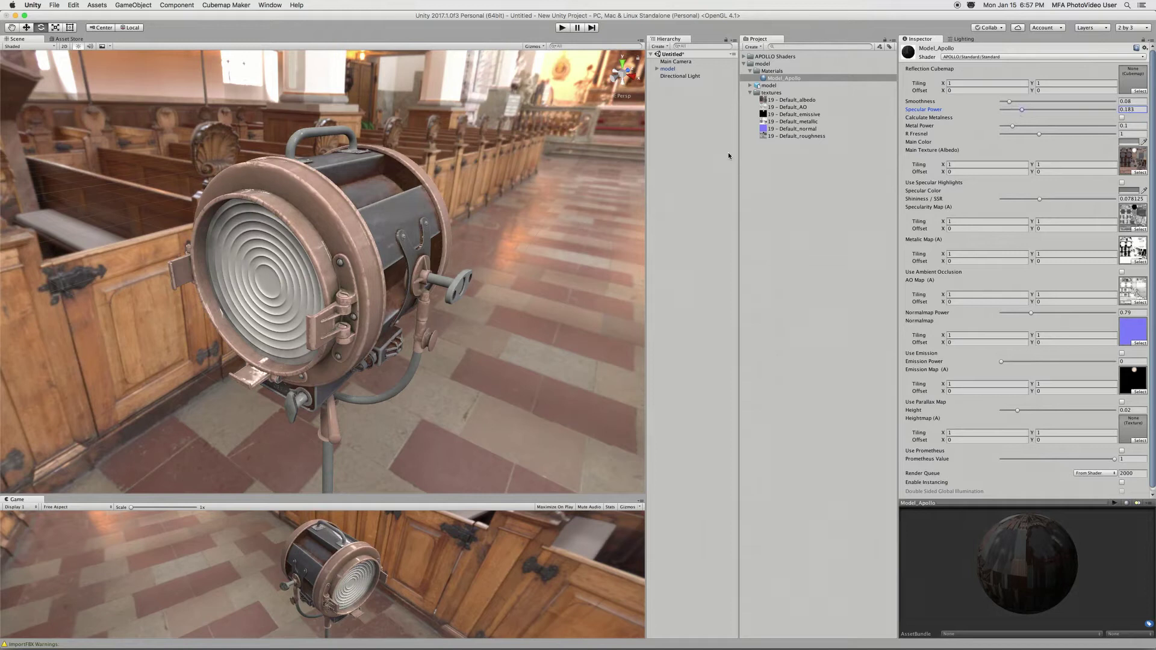
Deselect the material and orbit to view the spotlight's side and the altar.
{"action": "mouse_move", "coordinate": [565, 214]}
{"action": "left_mouse_down", "text": "alt"}
{"action": "mouse_move", "coordinate": [467, 235]}
{"action": "mouse_move", "coordinate": [368, 227]}
{"action": "mouse_move", "coordinate": [492, 207]}
{"action": "mouse_move", "coordinate": [425, 216]}
{"action": "left_mouse_up", "text": "alt"}
{"action": "left_click", "coordinate": [461, 233]}
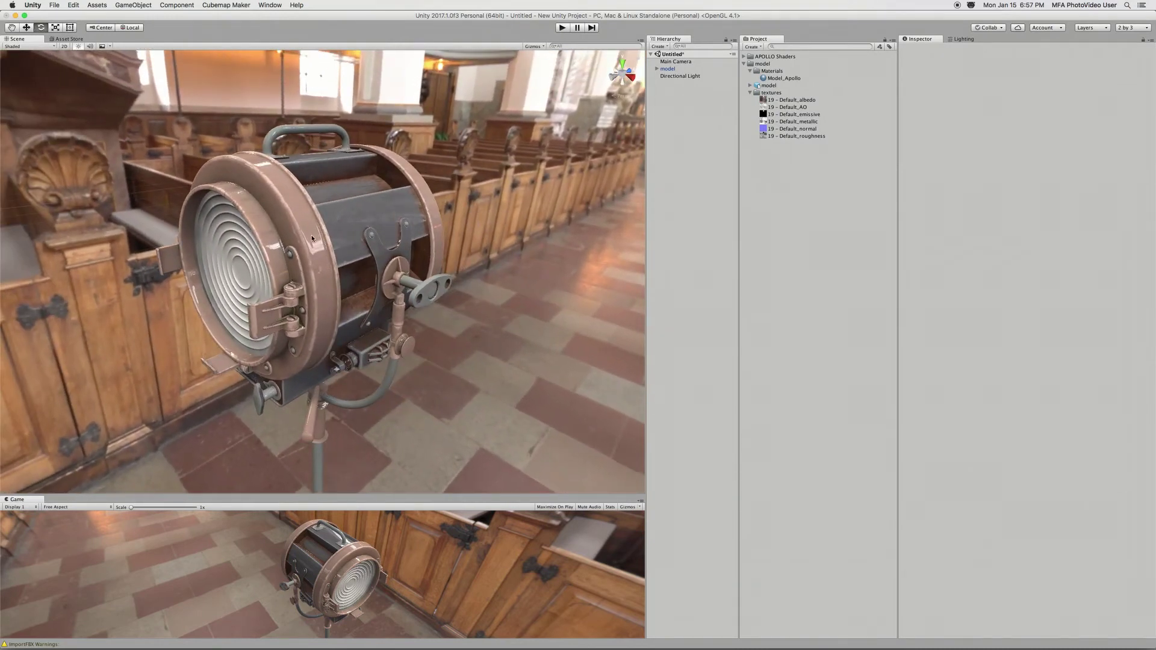
{"action": "mouse_move", "coordinate": [310, 231]}
{"action": "left_mouse_down", "text": "alt"}
{"action": "mouse_move", "coordinate": [509, 195]}
{"action": "mouse_move", "coordinate": [307, 243]}
{"action": "left_mouse_up", "text": "alt"}
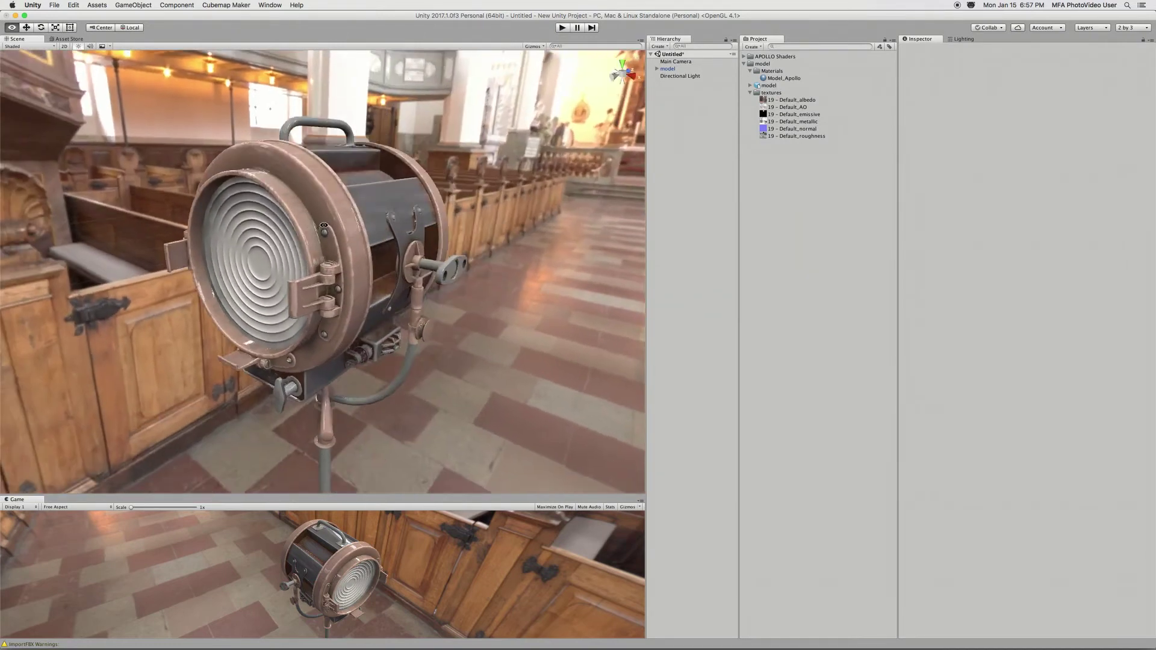
{"action": "scroll", "coordinate": [306, 243], "scroll_direction": "up", "scroll_amount": 2}
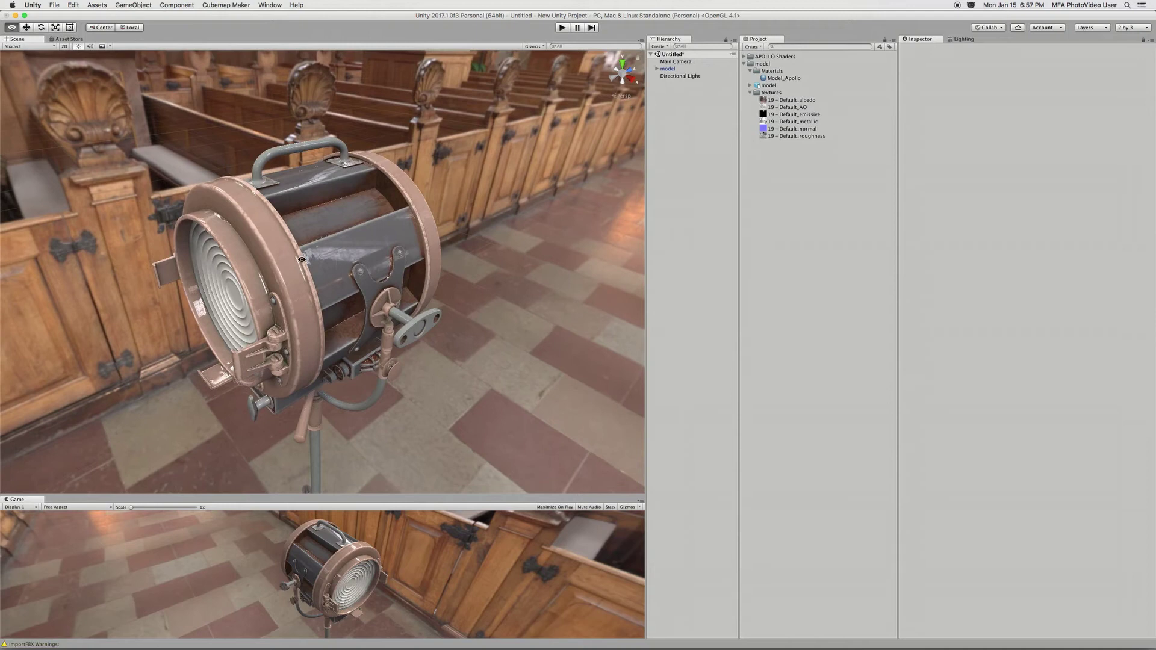
Enable Calculate Metalness on Model_Apollo and raise Metal Power to 0.917.
{"action": "left_click", "coordinate": [784, 78]}
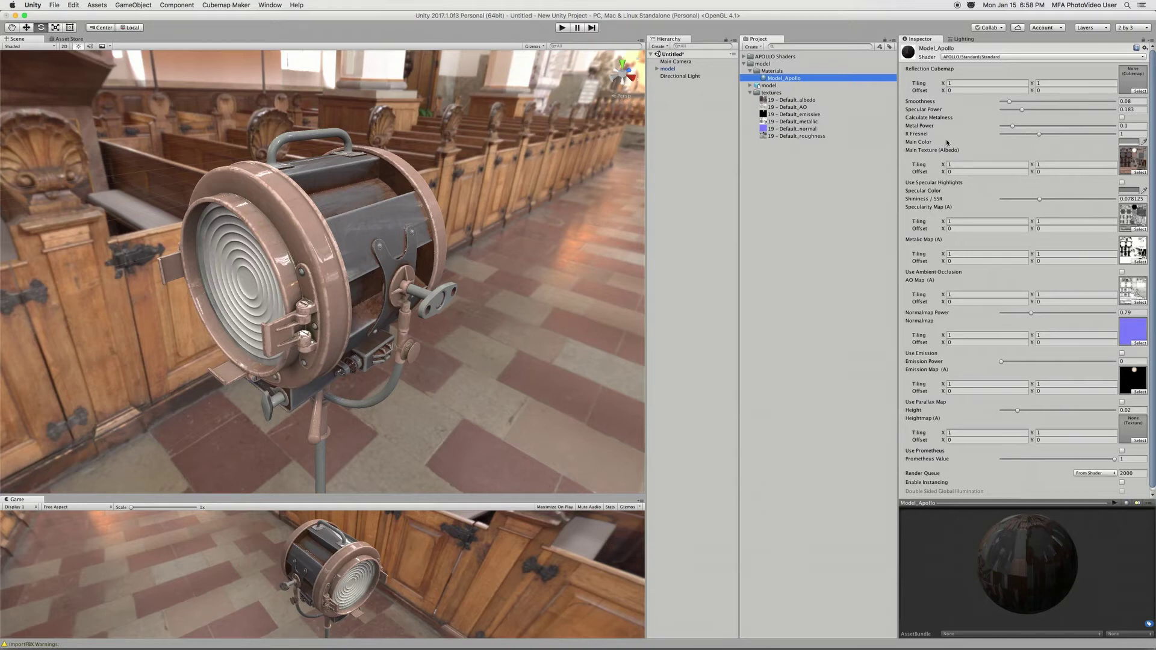
{"action": "mouse_move", "coordinate": [591, 218]}
{"action": "left_mouse_down", "text": "alt"}
{"action": "mouse_move", "coordinate": [553, 215]}
{"action": "mouse_move", "coordinate": [838, 200]}
{"action": "left_mouse_up", "text": "alt"}
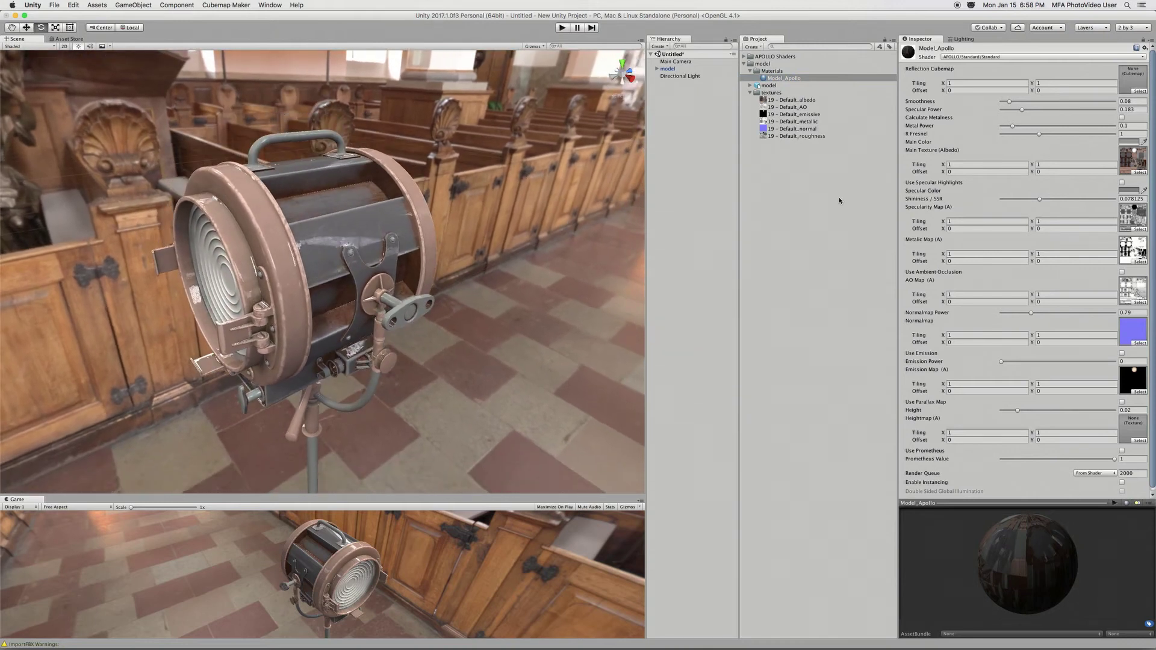
{"action": "left_click", "coordinate": [1123, 118]}
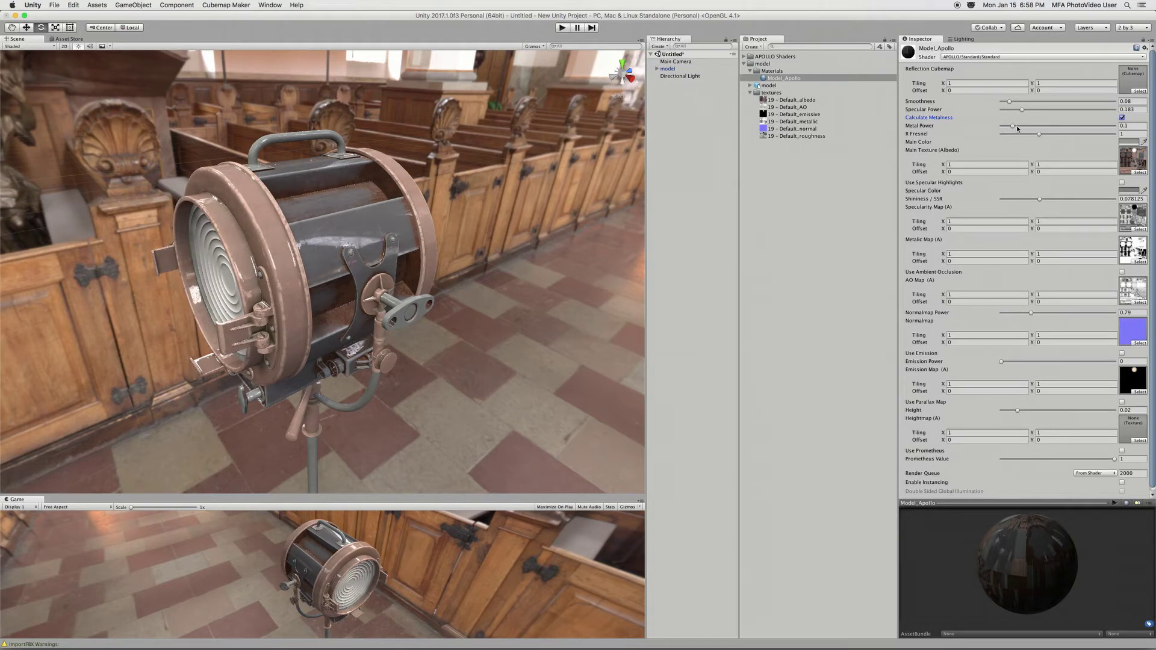
{"action": "left_click_drag", "start_coordinate": [1012, 126], "coordinate": [1105, 127]}
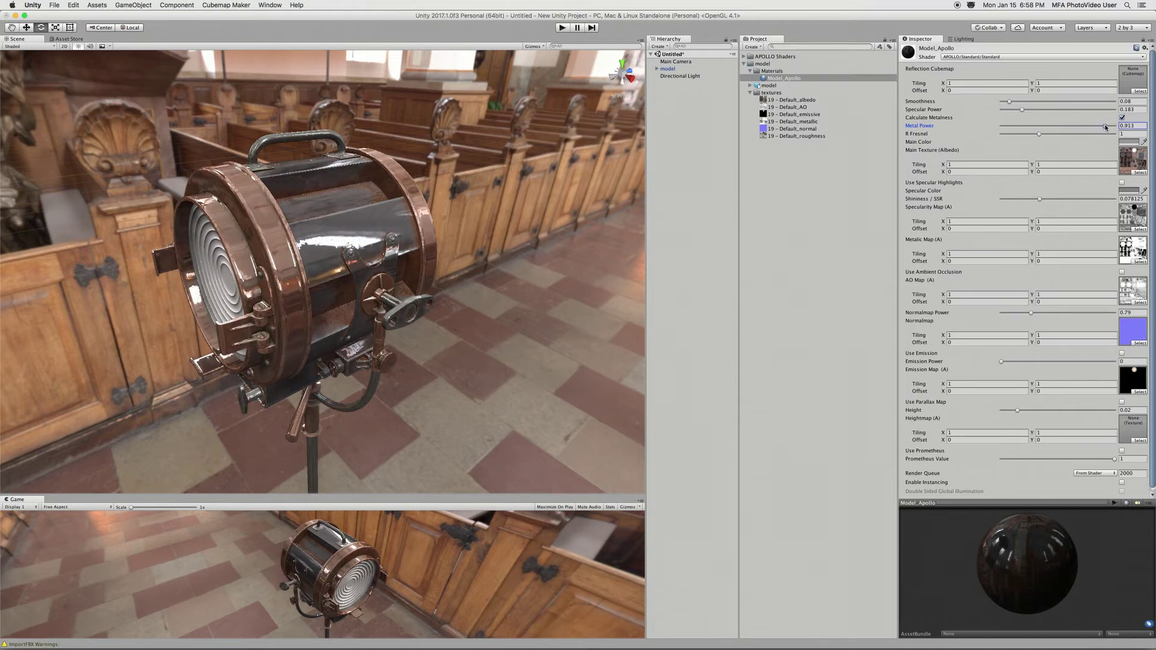
Raise Specular Power to 0.478 and Smoothness to 0.214, and tick ambient occlusion.
{"action": "mouse_move", "coordinate": [612, 219]}
{"action": "left_mouse_down", "text": "alt"}
{"action": "mouse_move", "coordinate": [580, 211]}
{"action": "mouse_move", "coordinate": [725, 200]}
{"action": "left_mouse_up", "text": "alt"}
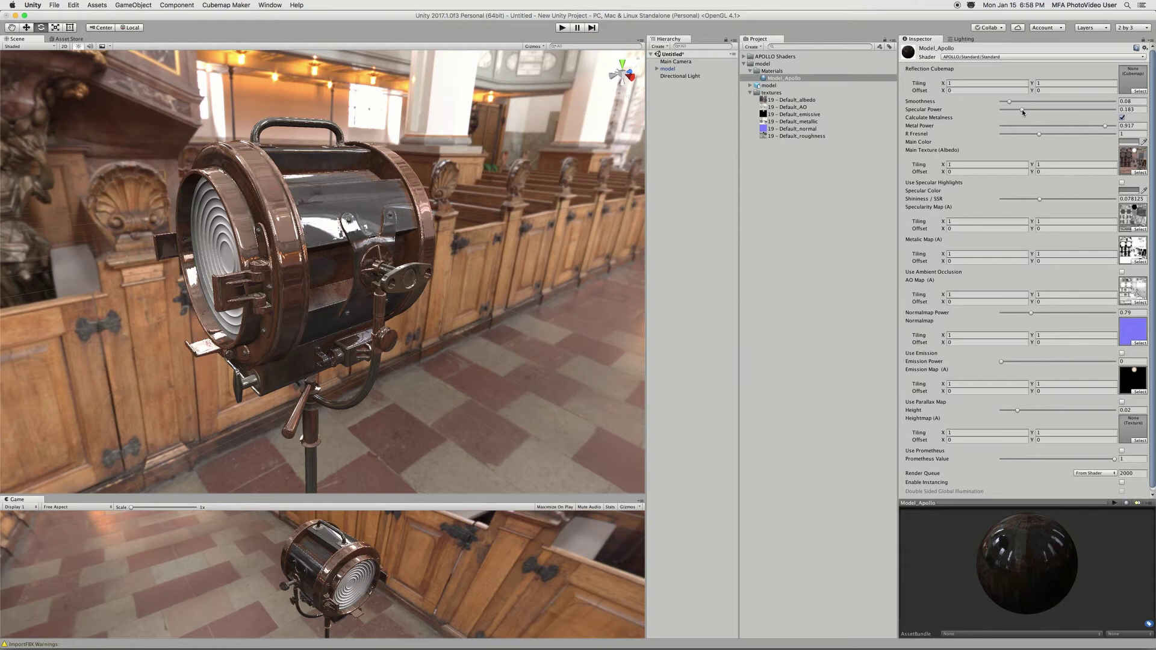
{"action": "left_click_drag", "start_coordinate": [1021, 110], "coordinate": [1055, 109]}
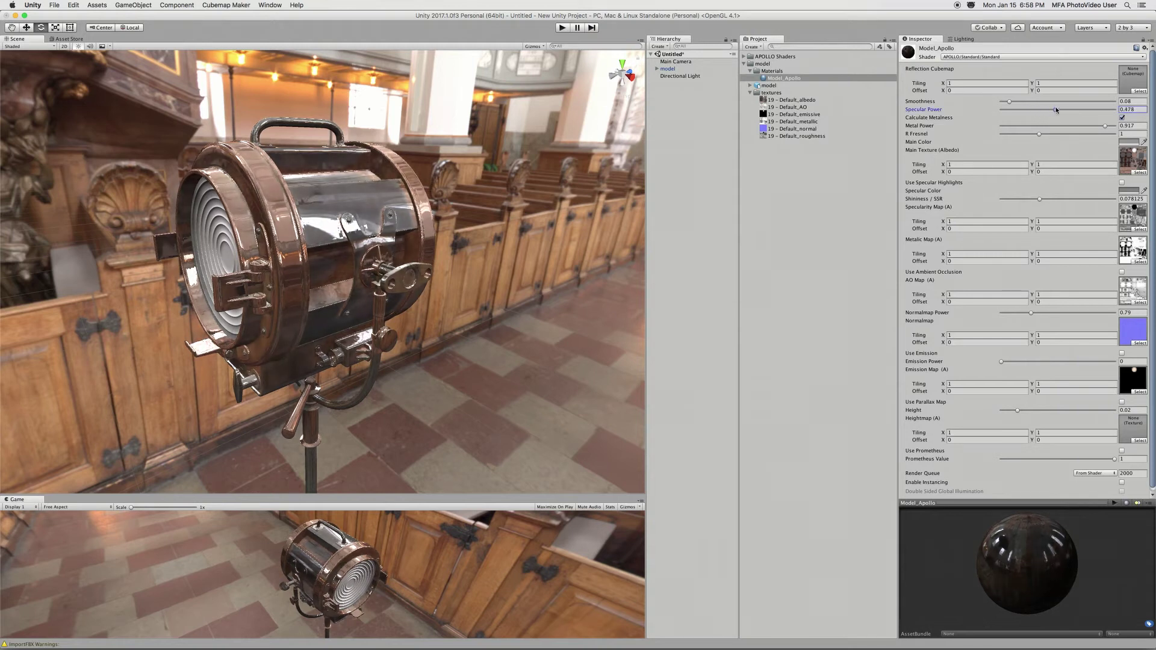
{"action": "mouse_move", "coordinate": [576, 215]}
{"action": "left_mouse_down", "text": "alt"}
{"action": "mouse_move", "coordinate": [510, 274]}
{"action": "mouse_move", "coordinate": [487, 255]}
{"action": "mouse_move", "coordinate": [508, 250]}
{"action": "left_mouse_up", "text": "alt"}
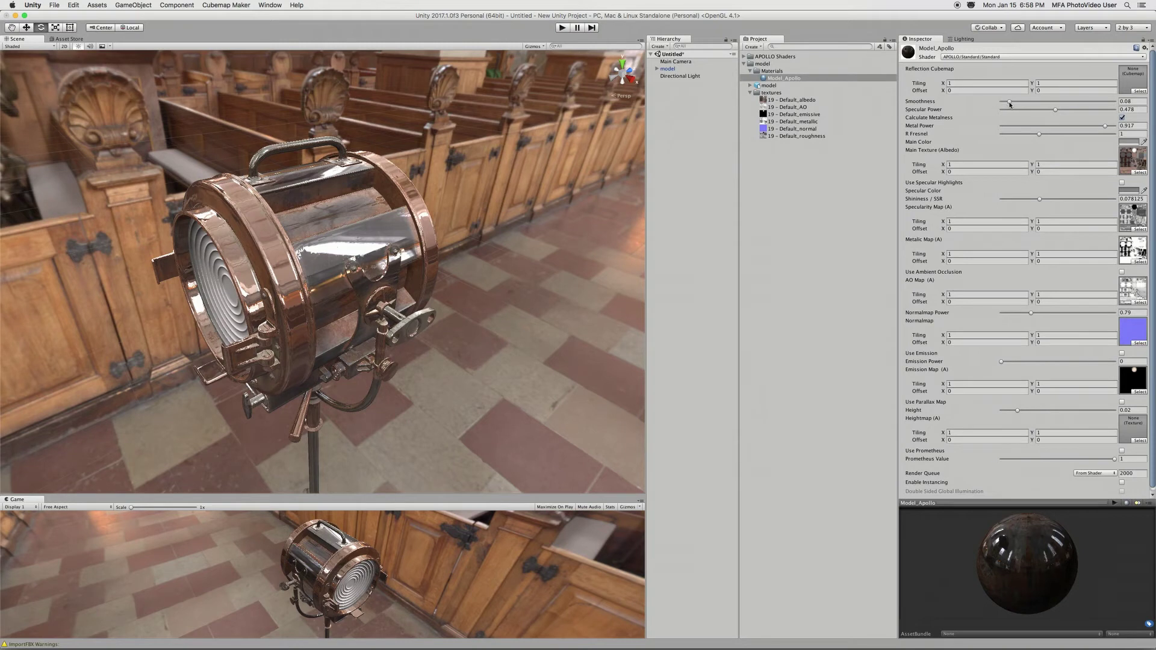
{"action": "left_click_drag", "start_coordinate": [1009, 100], "coordinate": [1024, 101]}
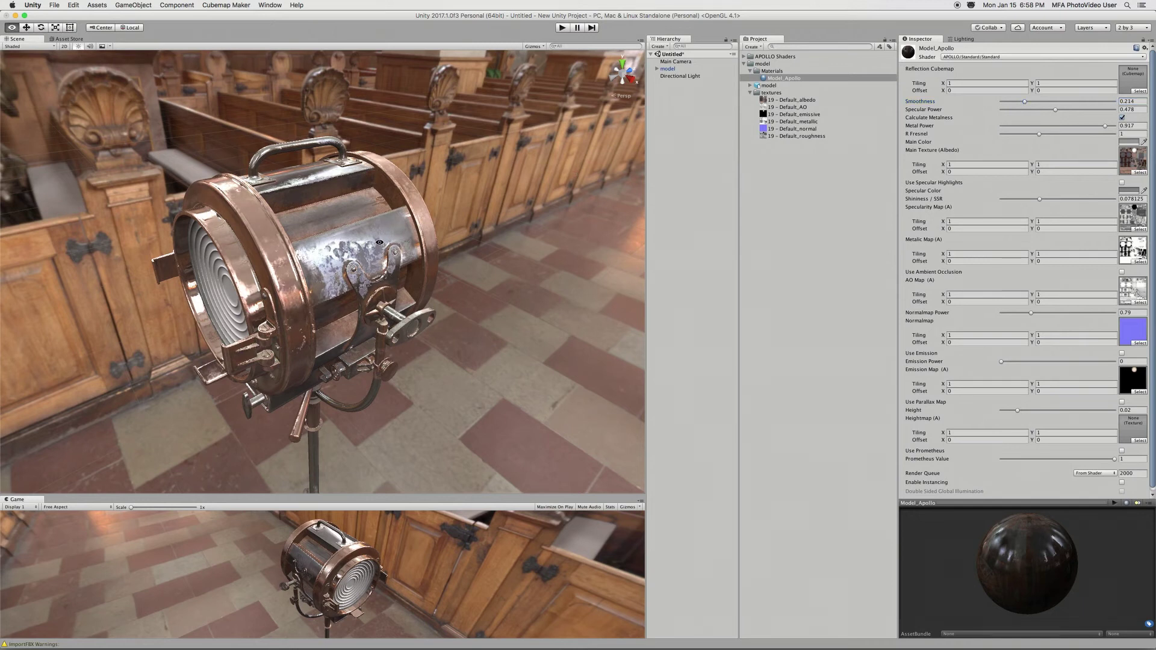
{"action": "mouse_move", "coordinate": [397, 203]}
{"action": "left_mouse_down", "text": "alt"}
{"action": "mouse_move", "coordinate": [281, 248]}
{"action": "mouse_move", "coordinate": [397, 230]}
{"action": "left_mouse_up", "text": "alt"}
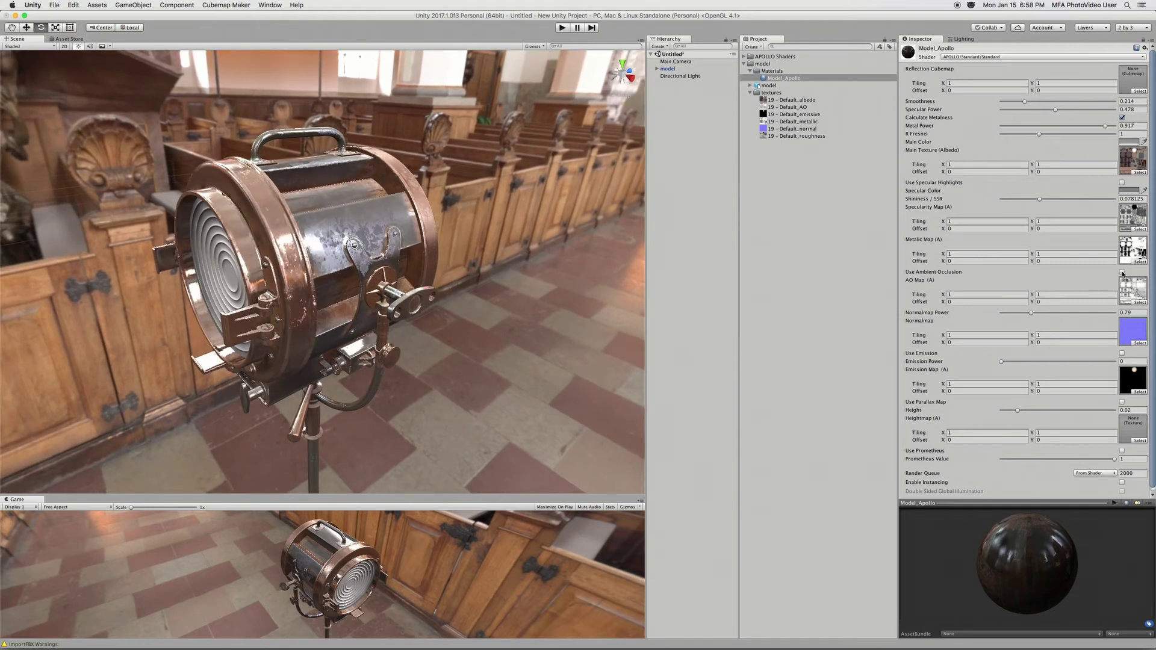
{"action": "left_click", "coordinate": [1123, 272]}
Enable ambient occlusion and emission, raising Emission Power to about 1.9 for a glowing lens.
{"action": "left_click", "coordinate": [1123, 273]}
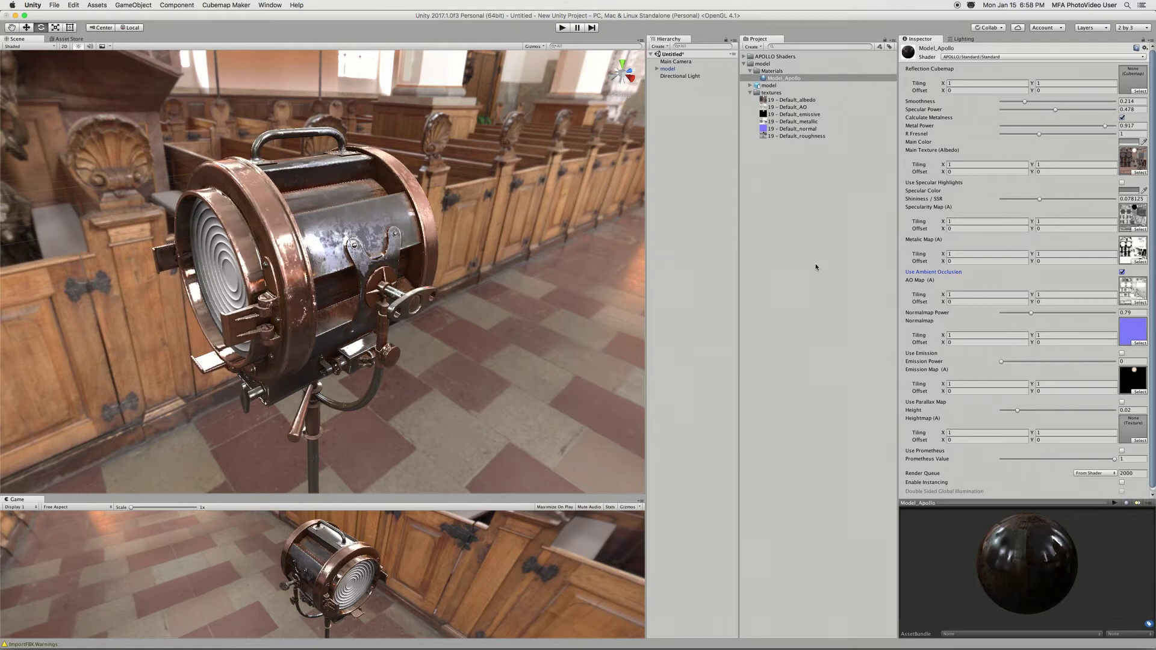
{"action": "mouse_move", "coordinate": [417, 284]}
{"action": "left_mouse_down", "text": "alt"}
{"action": "mouse_move", "coordinate": [633, 244]}
{"action": "mouse_move", "coordinate": [614, 242]}
{"action": "left_mouse_up", "text": "alt"}
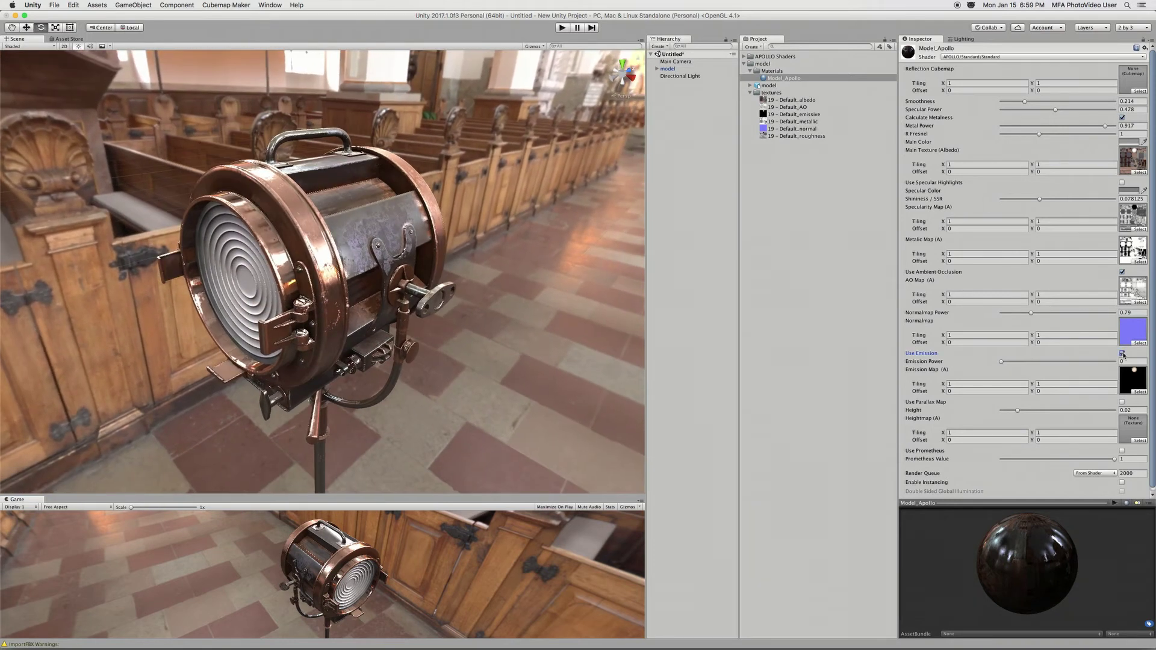
{"action": "left_click", "coordinate": [1122, 353]}
{"action": "left_click_drag", "start_coordinate": [1002, 363], "coordinate": [1012, 363]}
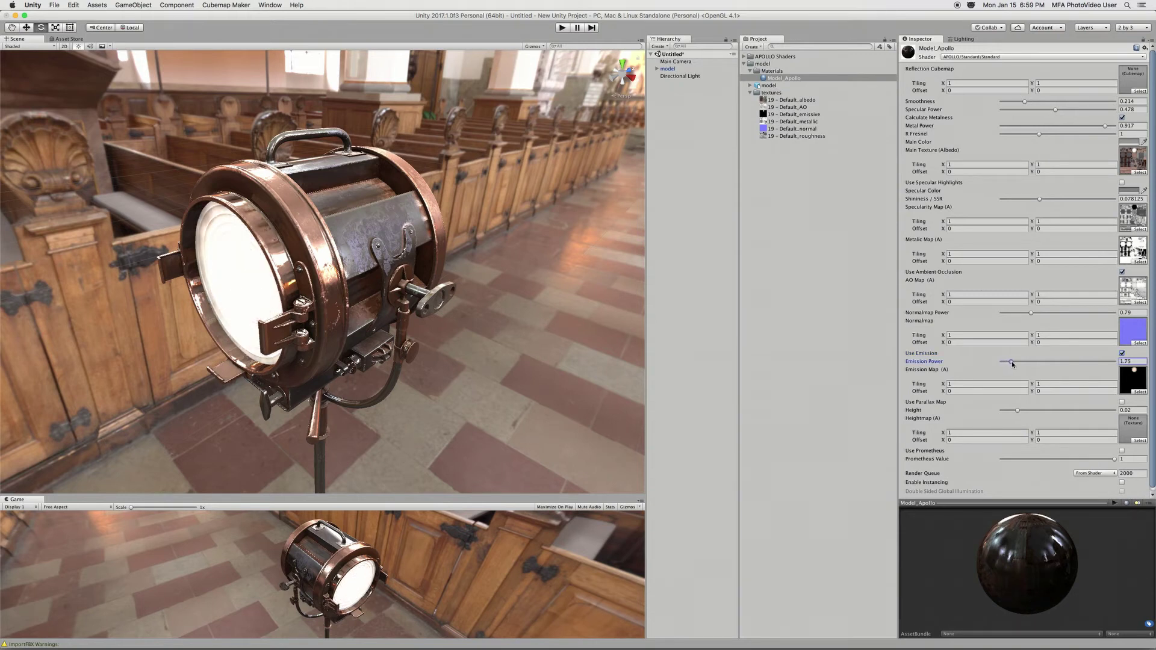
{"action": "mouse_move", "coordinate": [604, 327]}
{"action": "left_mouse_down", "text": "alt"}
{"action": "mouse_move", "coordinate": [664, 308]}
{"action": "mouse_move", "coordinate": [401, 291]}
{"action": "left_mouse_up", "text": "alt"}
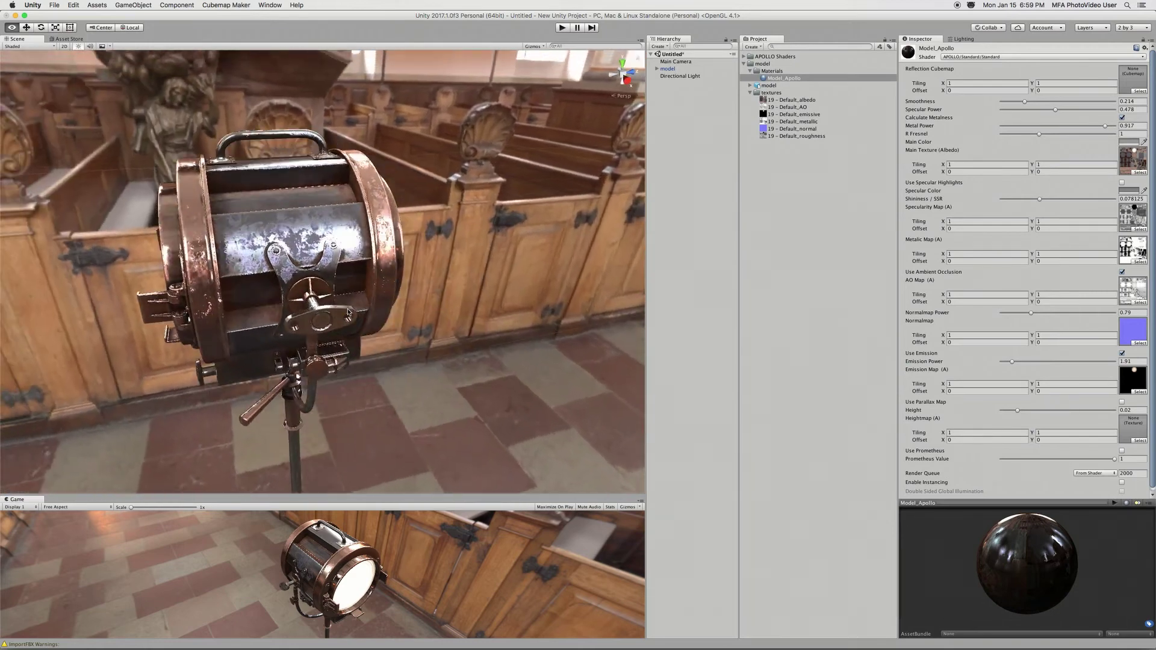
{"action": "mouse_move", "coordinate": [402, 290]}
{"action": "left_mouse_down", "text": "alt"}
{"action": "mouse_move", "coordinate": [318, 297]}
{"action": "mouse_move", "coordinate": [432, 273]}
{"action": "left_mouse_up", "text": "alt"}
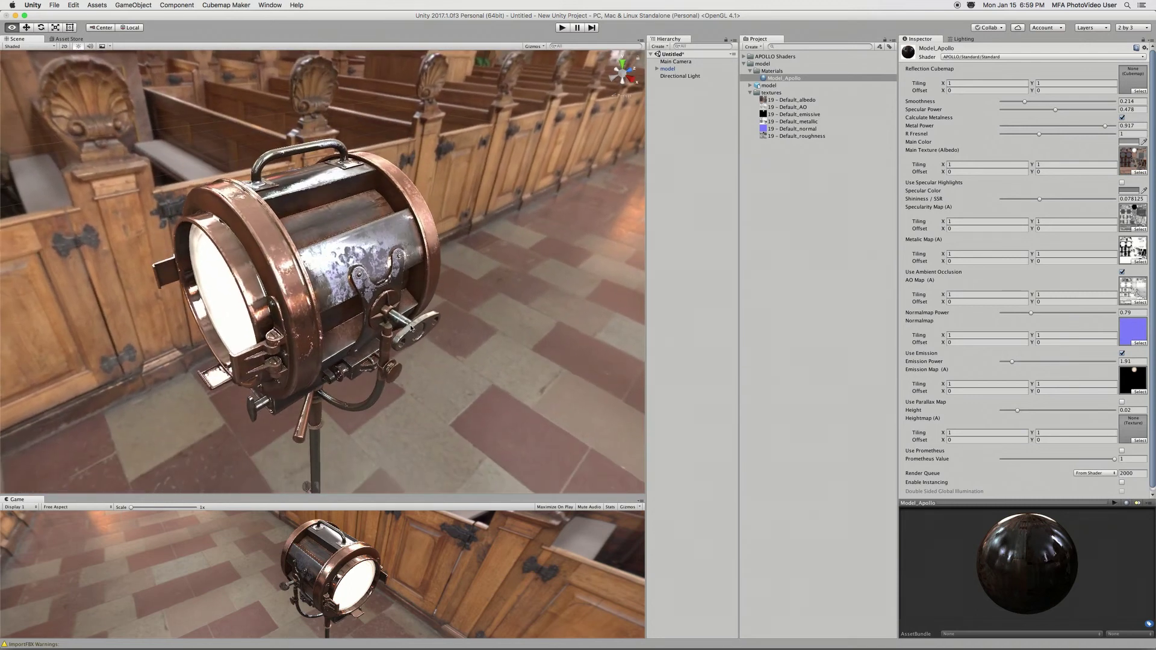
{"action": "left_click_drag", "start_coordinate": [431, 274], "coordinate": [651, 167], "text": "alt"}
Set the Light Manager's Light Add to 0.11 and Ambient Intensity to 0.78.
{"action": "left_click", "coordinate": [687, 75]}
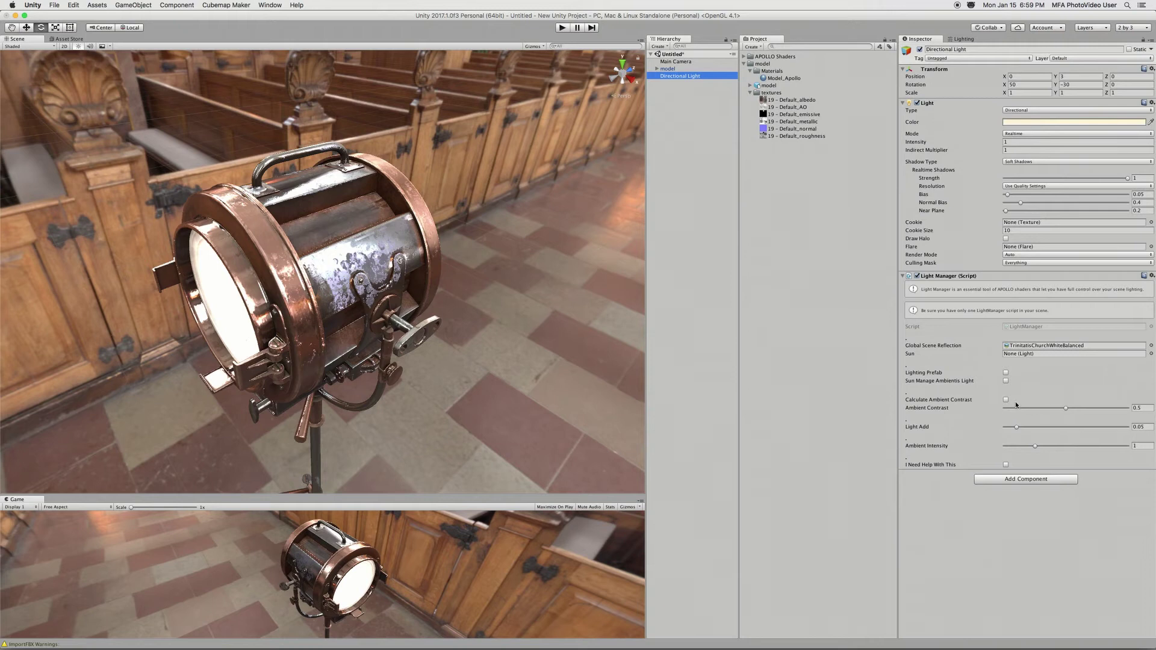
{"action": "left_click_drag", "start_coordinate": [1018, 427], "coordinate": [983, 435]}
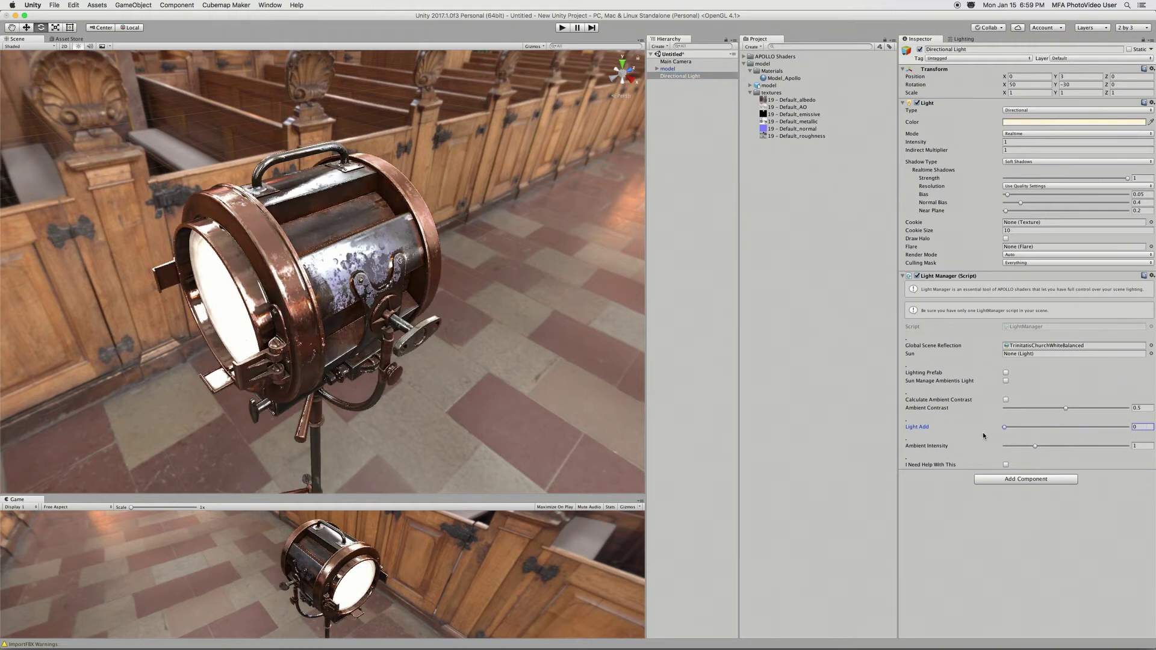
{"action": "left_click_drag", "start_coordinate": [601, 372], "coordinate": [693, 348], "text": "alt"}
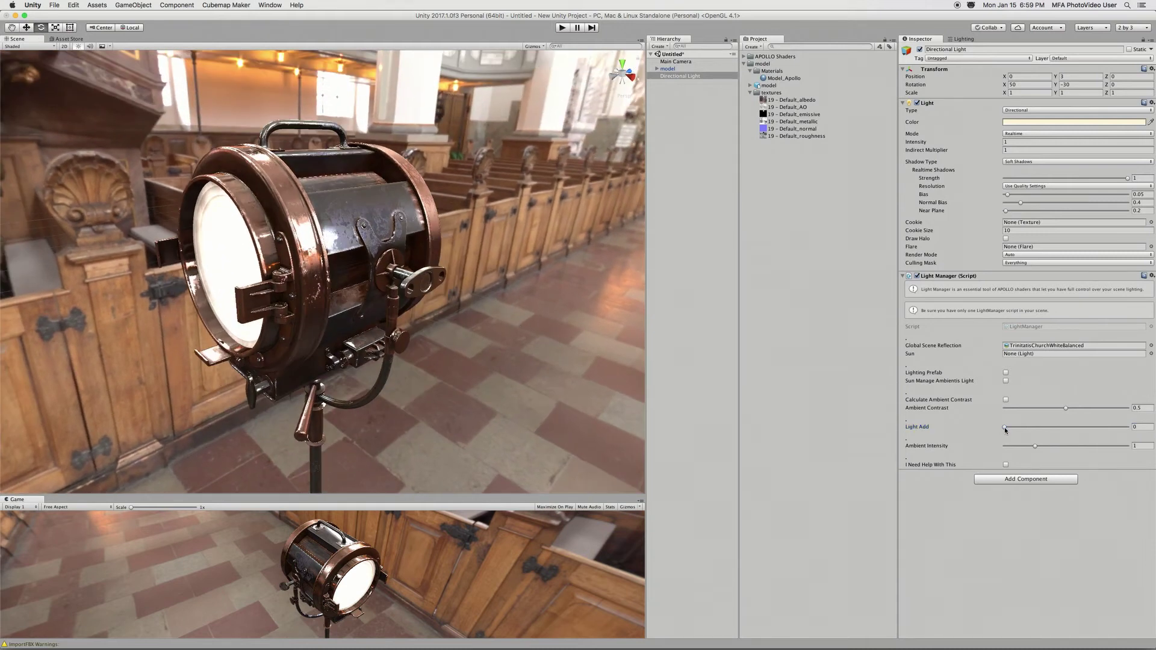
{"action": "left_click_drag", "start_coordinate": [1005, 427], "coordinate": [1032, 429]}
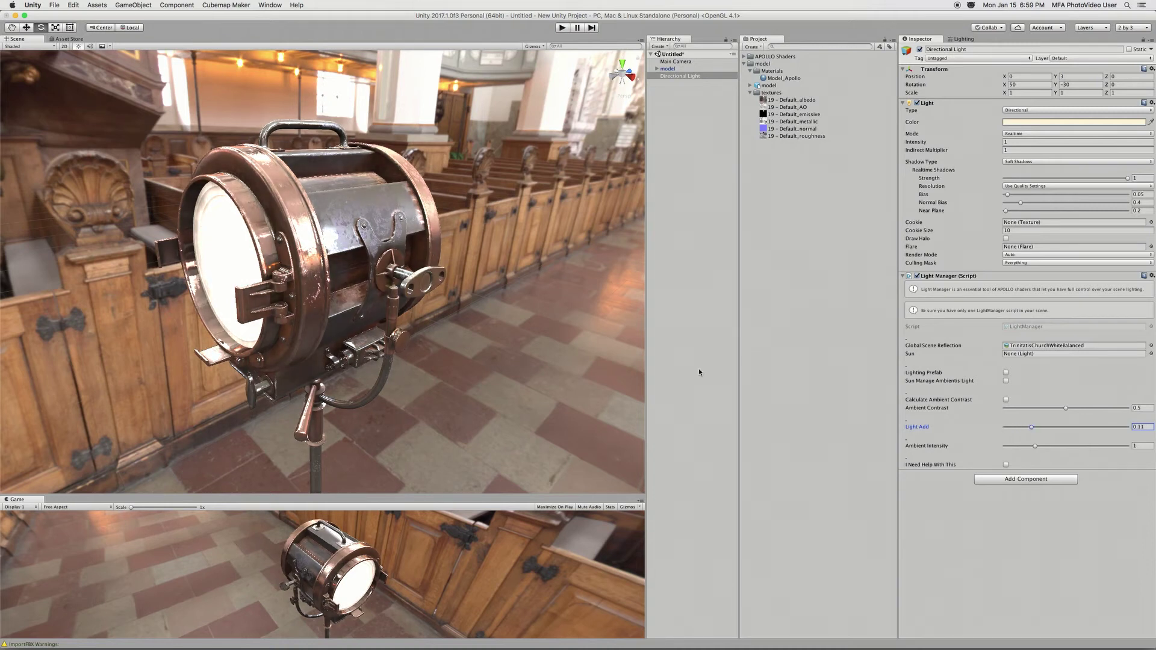
{"action": "mouse_move", "coordinate": [636, 370]}
{"action": "left_mouse_down", "text": "alt"}
{"action": "mouse_move", "coordinate": [559, 368]}
{"action": "mouse_move", "coordinate": [578, 387]}
{"action": "left_mouse_up", "text": "alt"}
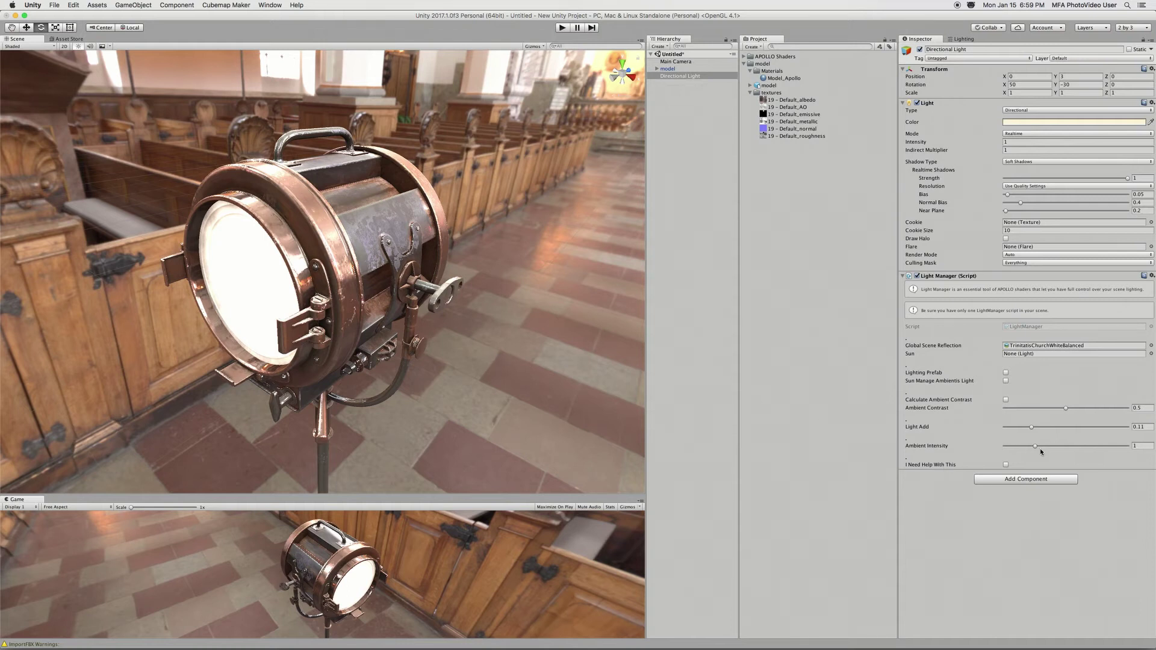
{"action": "left_click_drag", "start_coordinate": [1035, 445], "coordinate": [1015, 446]}
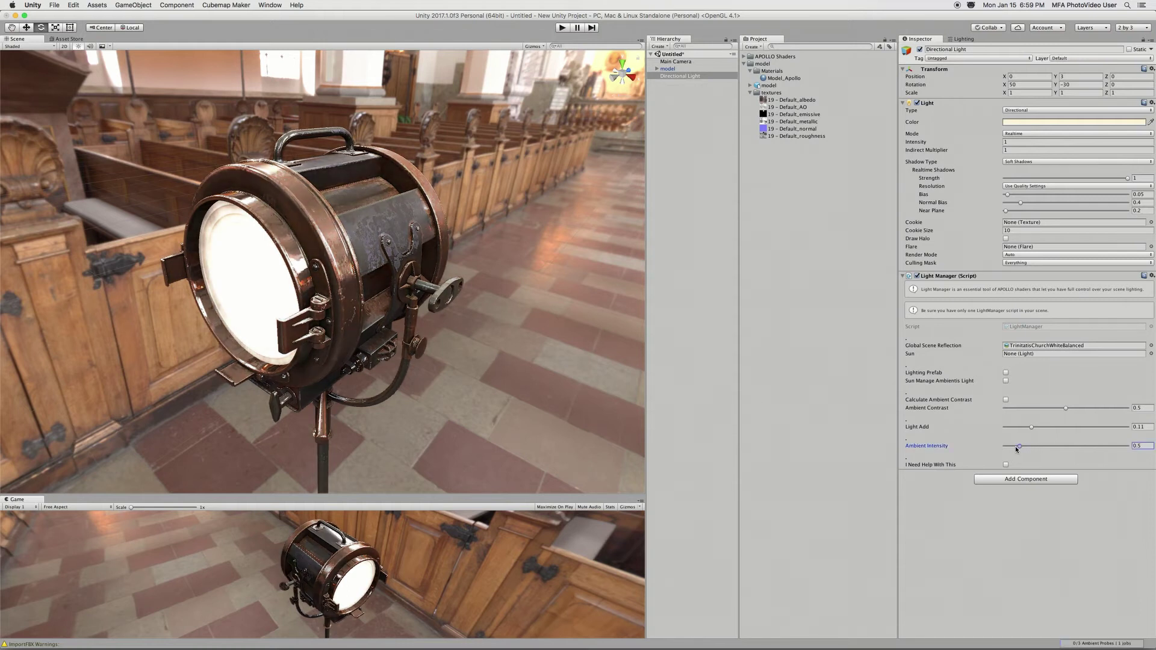
{"action": "mouse_move", "coordinate": [1016, 446]}
{"action": "left_mouse_down"}
{"action": "mouse_move", "coordinate": [1048, 452]}
{"action": "mouse_move", "coordinate": [1030, 455]}
{"action": "left_mouse_up"}
Set Ambient Contrast to about 0.467 via Calculate Ambient Contrast, then switch that off.
{"action": "left_click", "coordinate": [1007, 399]}
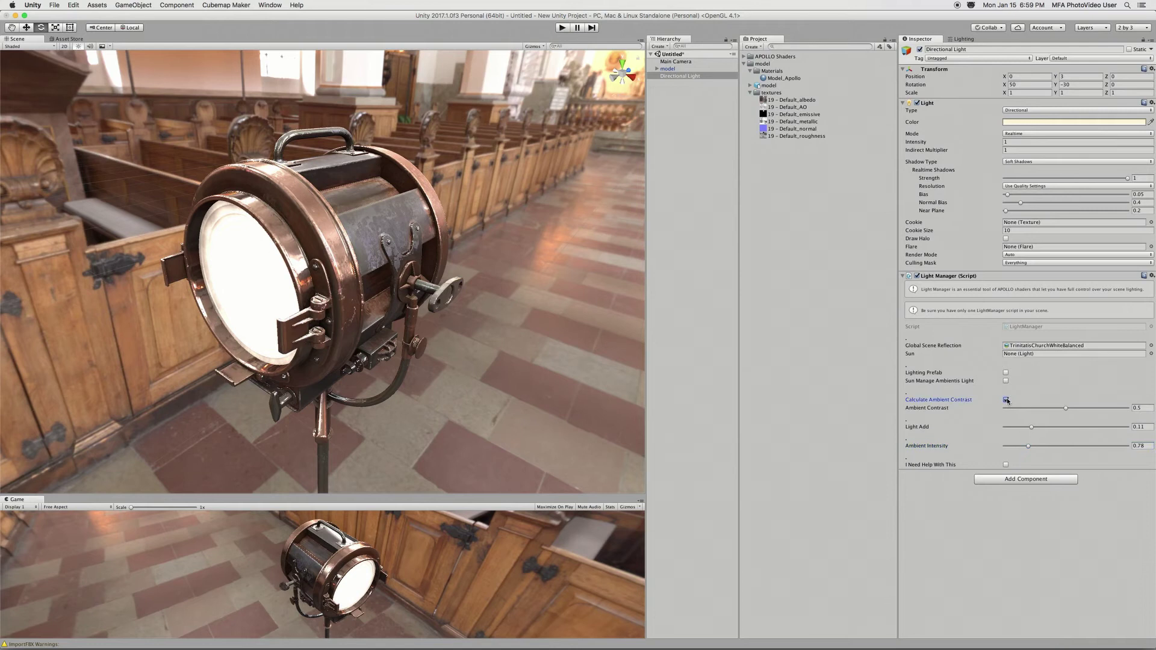
{"action": "left_click_drag", "start_coordinate": [1065, 407], "coordinate": [1120, 405]}
{"action": "left_click_drag", "start_coordinate": [1013, 409], "coordinate": [1079, 410]}
{"action": "left_click", "coordinate": [1007, 399]}
Switch Model_Apollo to the APOLLO/Standard/Transparent shader.
{"action": "left_click", "coordinate": [779, 78]}
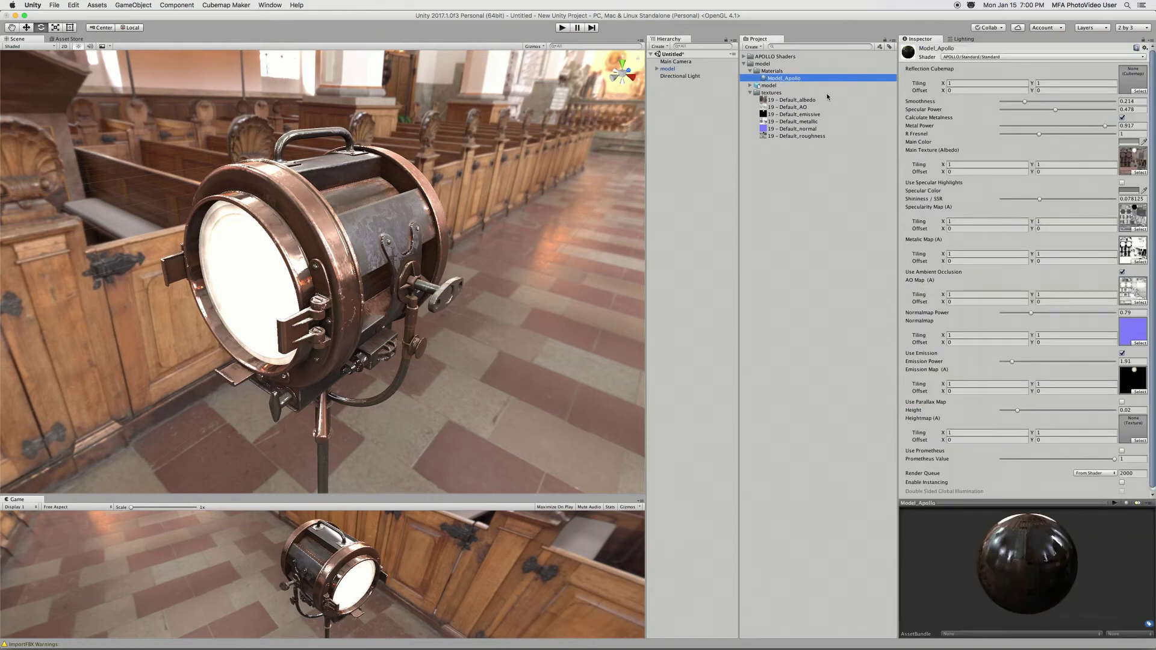
{"action": "left_click", "coordinate": [968, 57]}
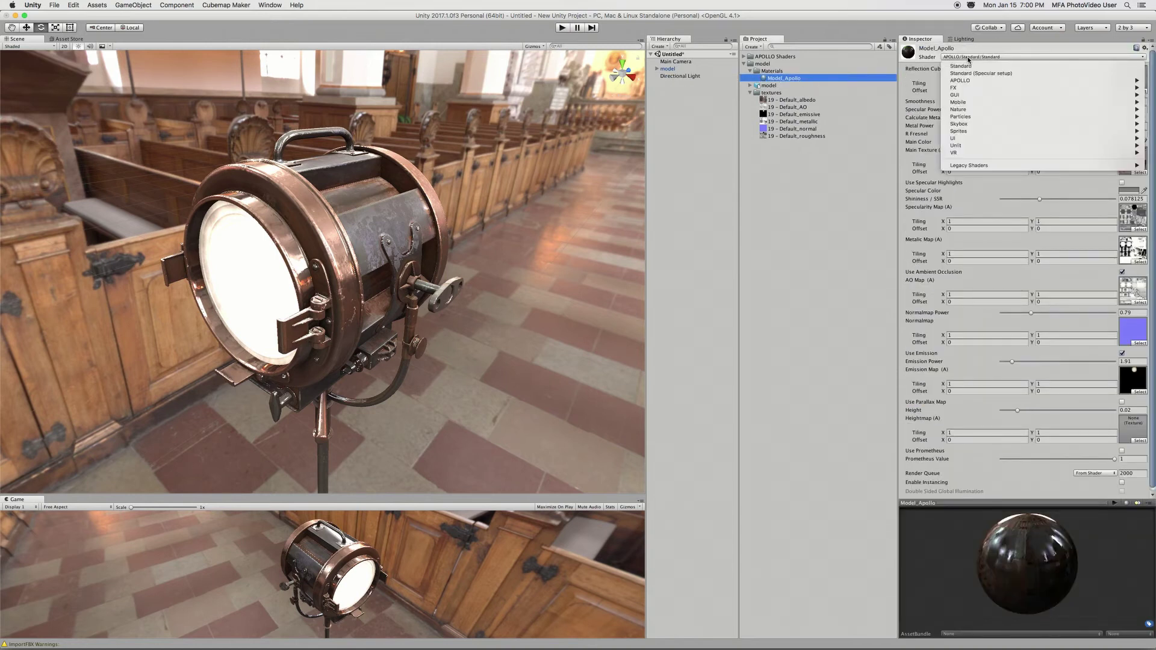
{"action": "mouse_move", "coordinate": [960, 81]}
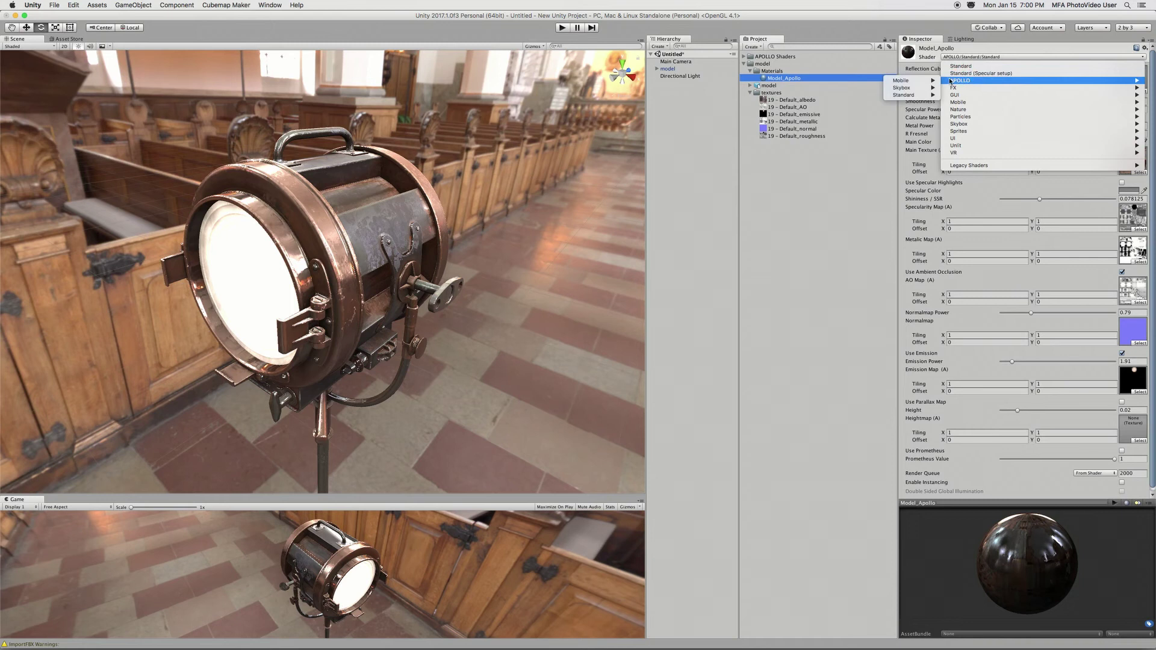
{"action": "mouse_move", "coordinate": [904, 95]}
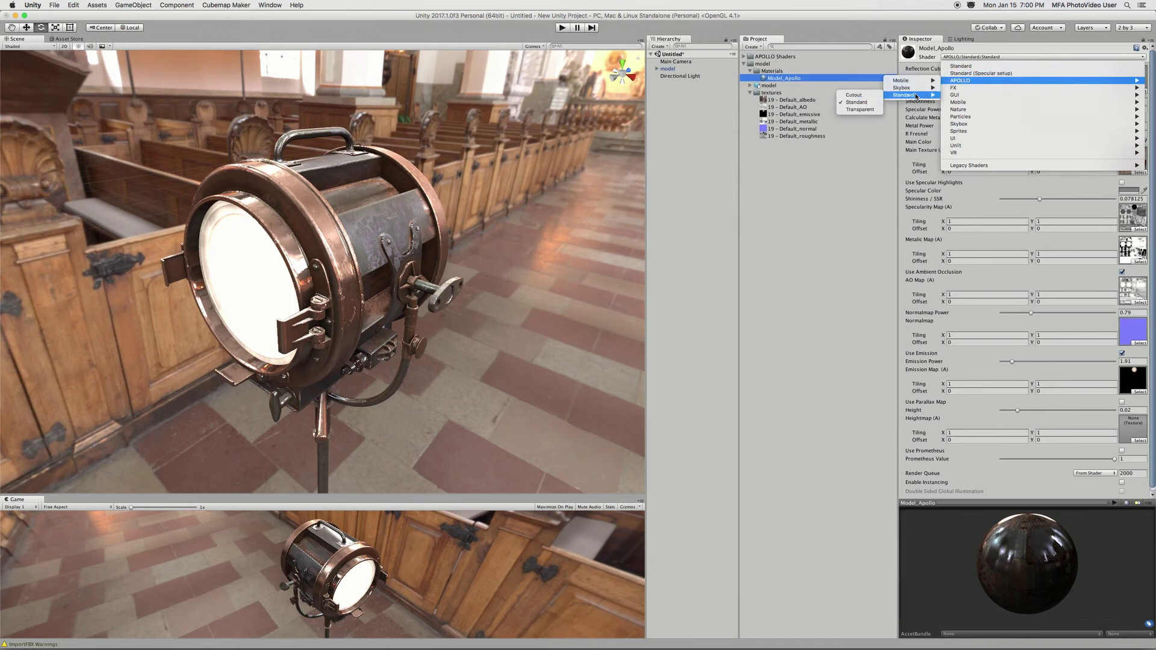
{"action": "left_click", "coordinate": [864, 110]}
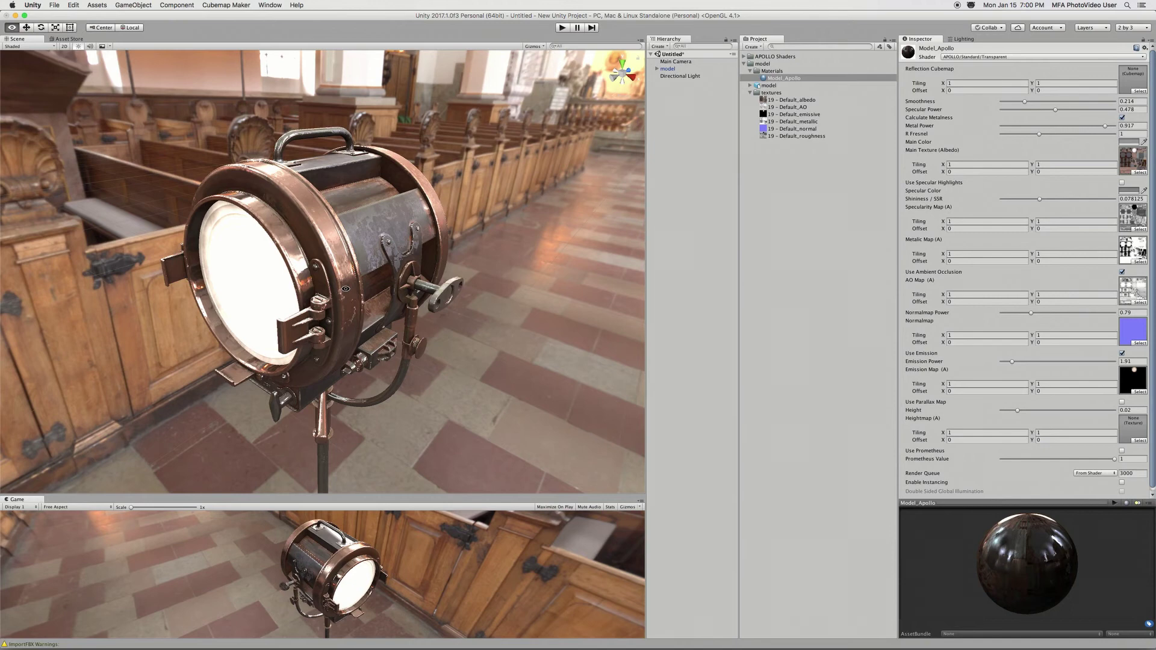
{"action": "left_click_drag", "start_coordinate": [379, 291], "coordinate": [588, 275], "text": "alt"}
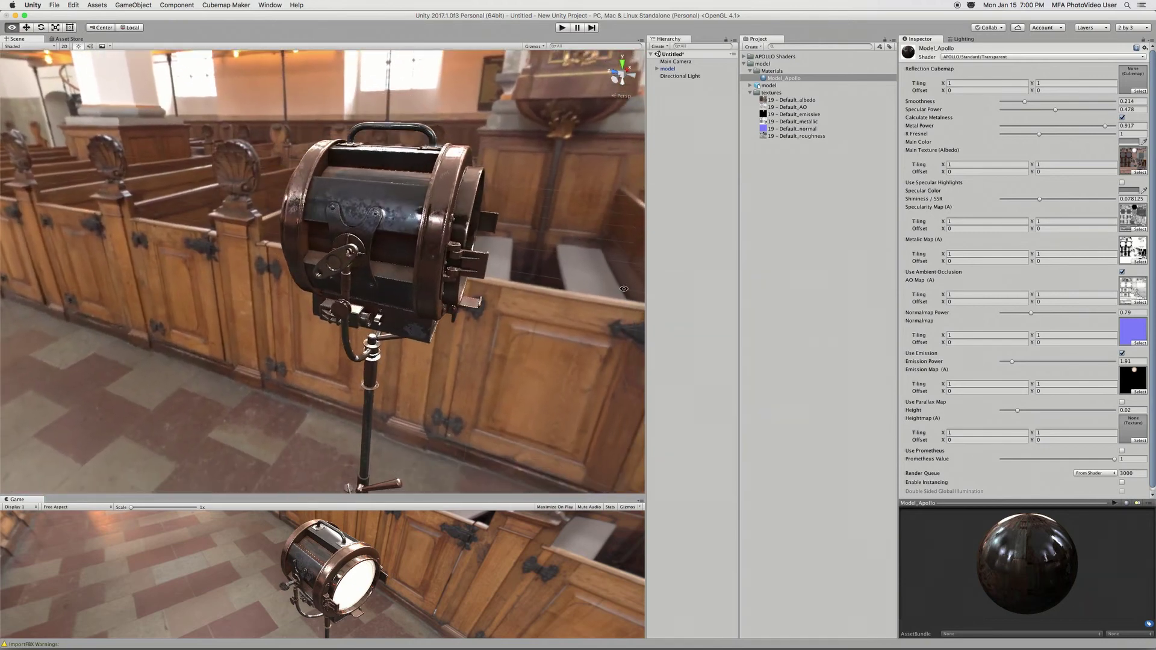
{"action": "mouse_move", "coordinate": [587, 276]}
{"action": "left_mouse_down", "text": "alt"}
{"action": "mouse_move", "coordinate": [385, 354]}
{"action": "mouse_move", "coordinate": [333, 295]}
{"action": "mouse_move", "coordinate": [378, 299]}
{"action": "left_mouse_up", "text": "alt"}
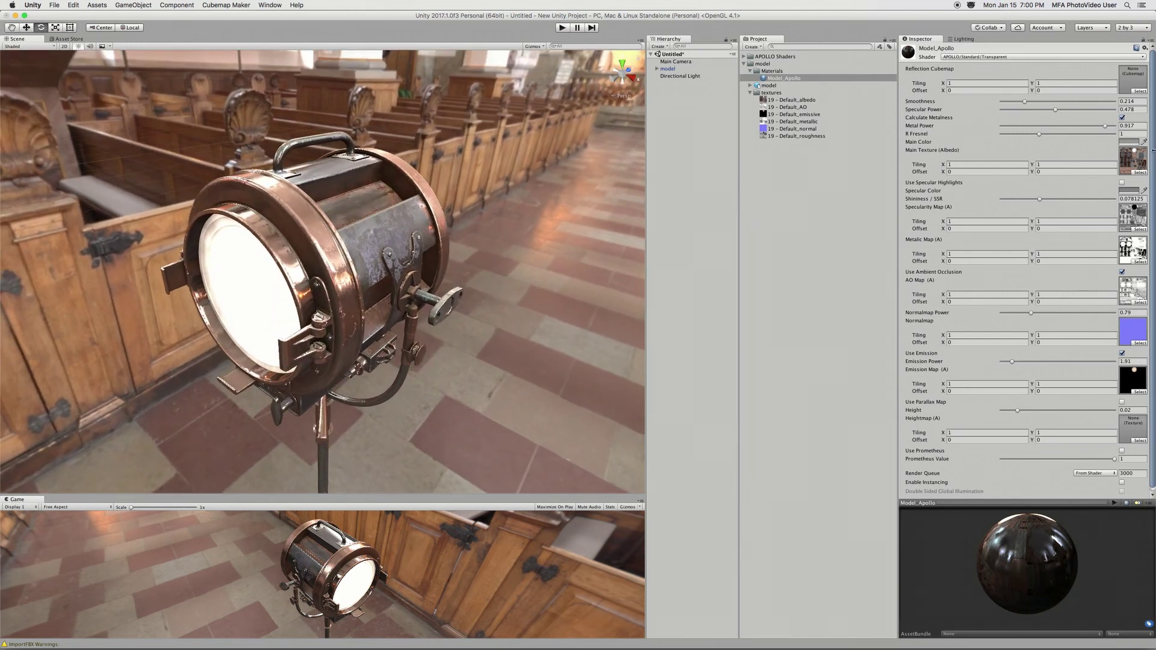
{"action": "scroll", "coordinate": [1148, 152], "scroll_direction": "down", "scroll_amount": 1}
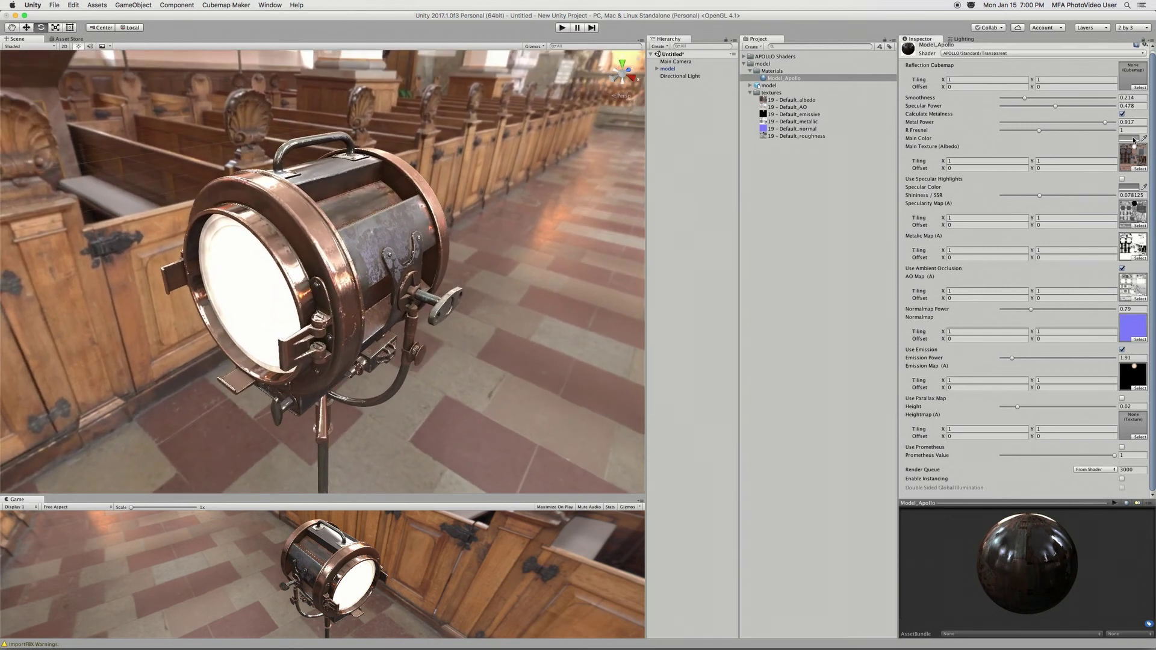
Lower the Main Color alpha to about 104 and orbit around the see-through lamp.
{"action": "left_click", "coordinate": [1125, 138]}
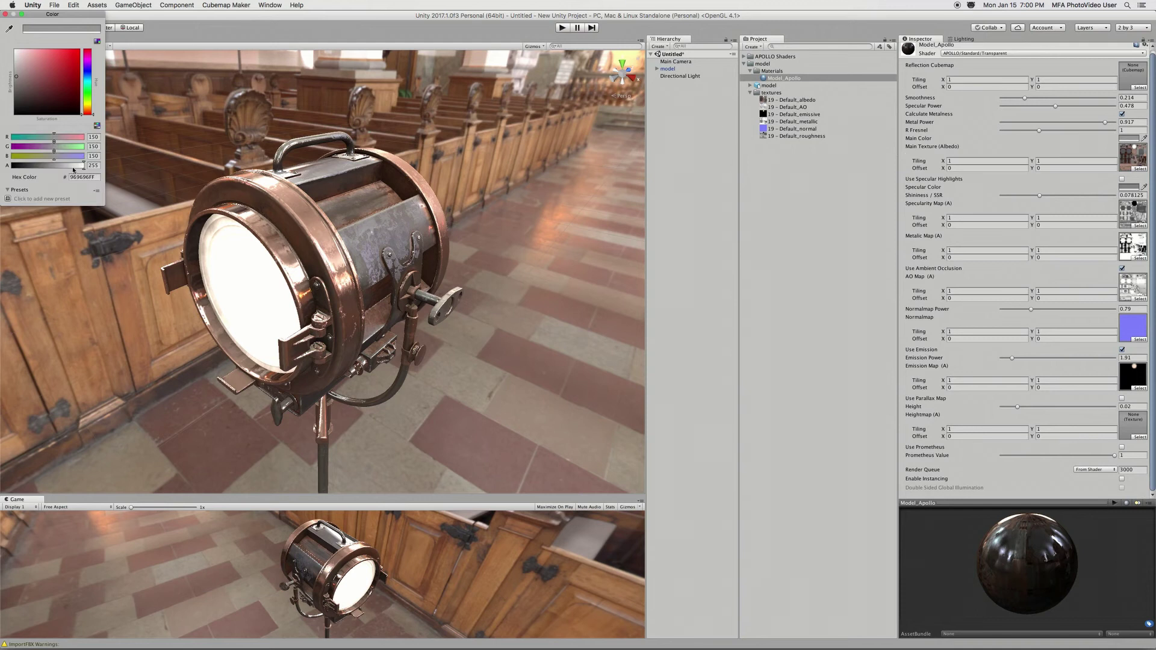
{"action": "mouse_move", "coordinate": [79, 167]}
{"action": "left_mouse_down"}
{"action": "mouse_move", "coordinate": [30, 170]}
{"action": "mouse_move", "coordinate": [77, 172]}
{"action": "left_mouse_up"}
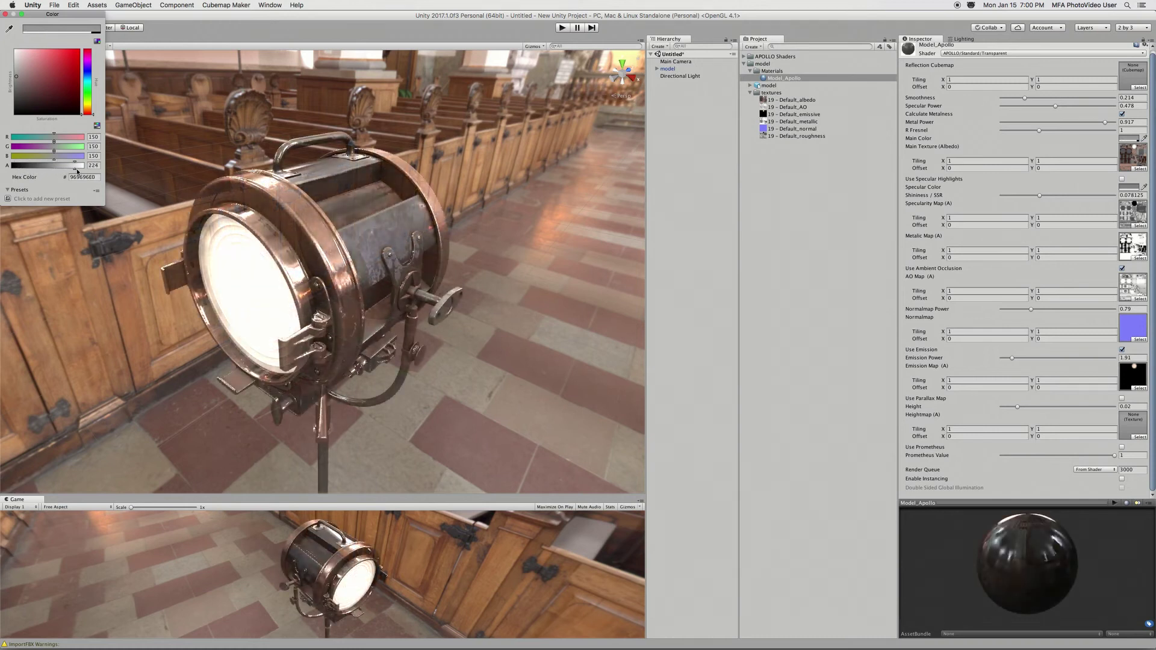
{"action": "left_click", "coordinate": [158, 225]}
{"action": "mouse_move", "coordinate": [137, 236]}
{"action": "left_mouse_down", "text": "alt"}
{"action": "mouse_move", "coordinate": [354, 212]}
{"action": "mouse_move", "coordinate": [407, 109]}
{"action": "left_mouse_up", "text": "alt"}
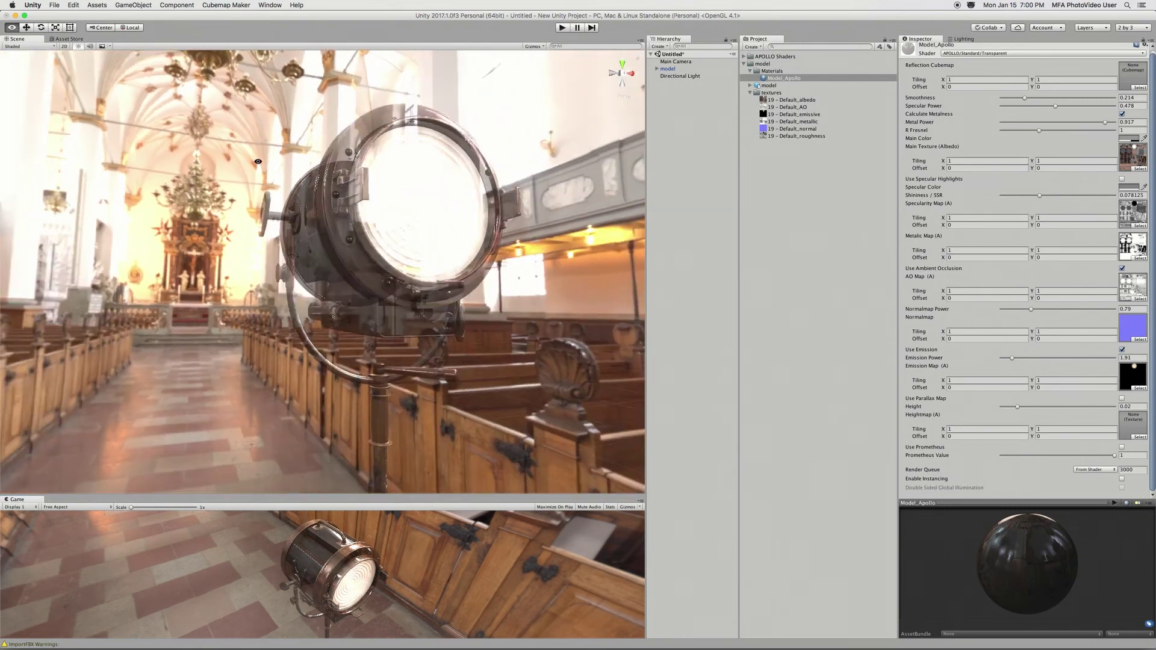
{"action": "left_click_drag", "start_coordinate": [407, 109], "coordinate": [368, 186], "text": "alt"}
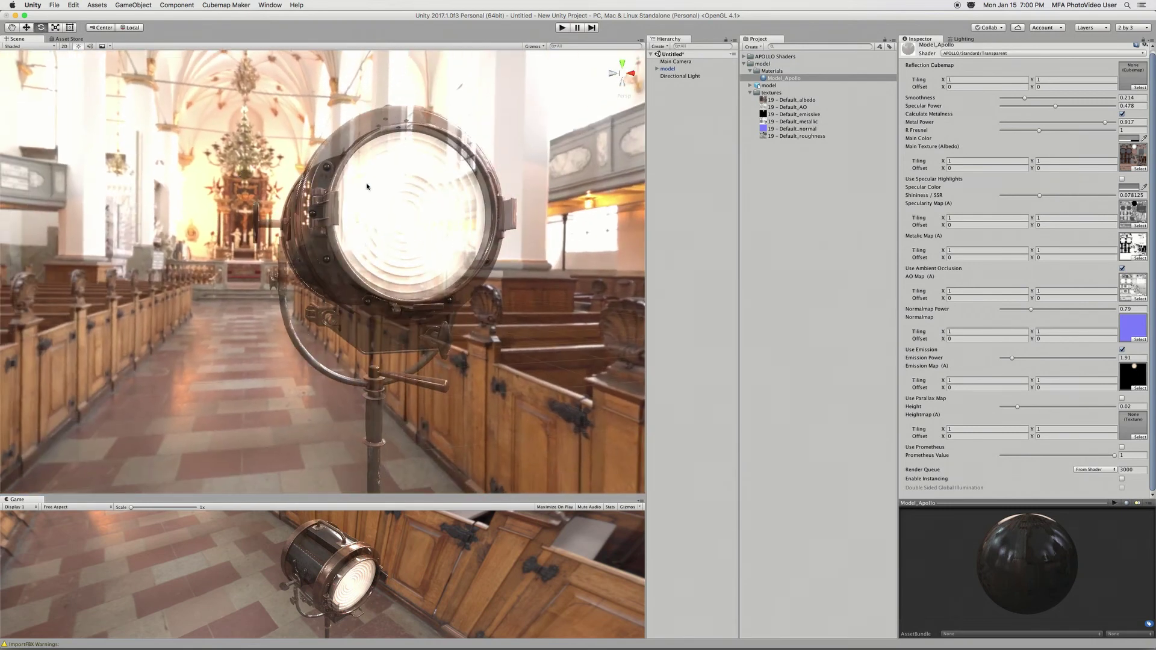
{"action": "left_click_drag", "start_coordinate": [476, 161], "coordinate": [517, 238], "text": "alt"}
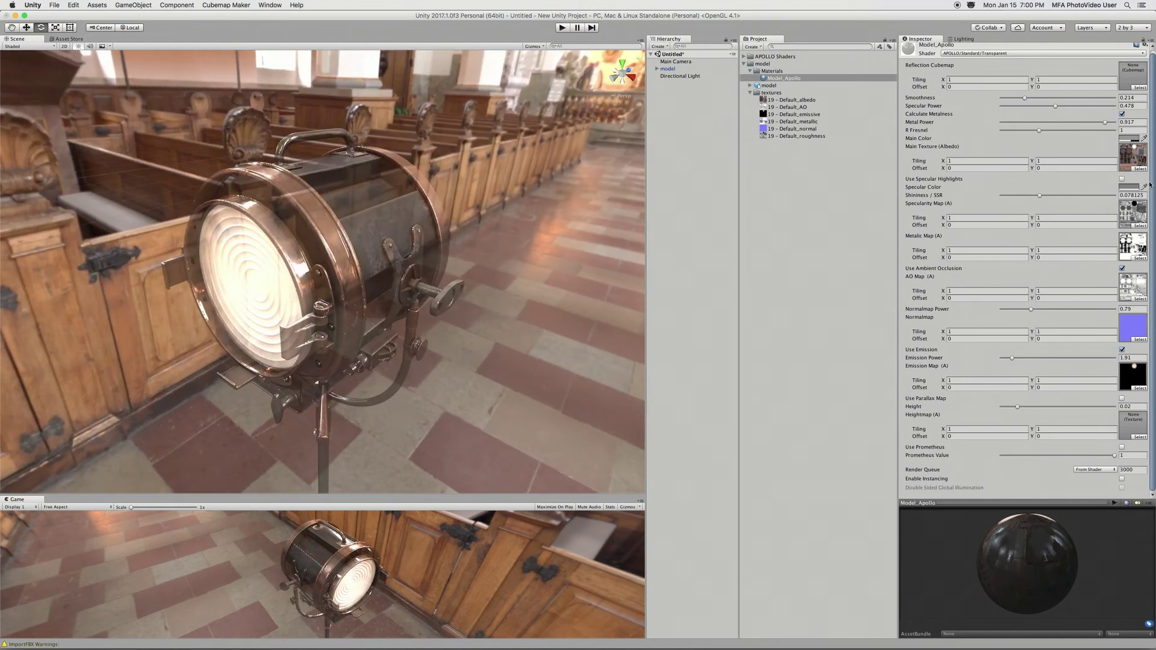
Give Model_Apollo the APOLLO/Standard/Cutout shader with an alpha cutoff of 0.584.
{"action": "left_click", "coordinate": [1010, 54]}
{"action": "mouse_move", "coordinate": [959, 77]}
{"action": "mouse_move", "coordinate": [903, 91]}
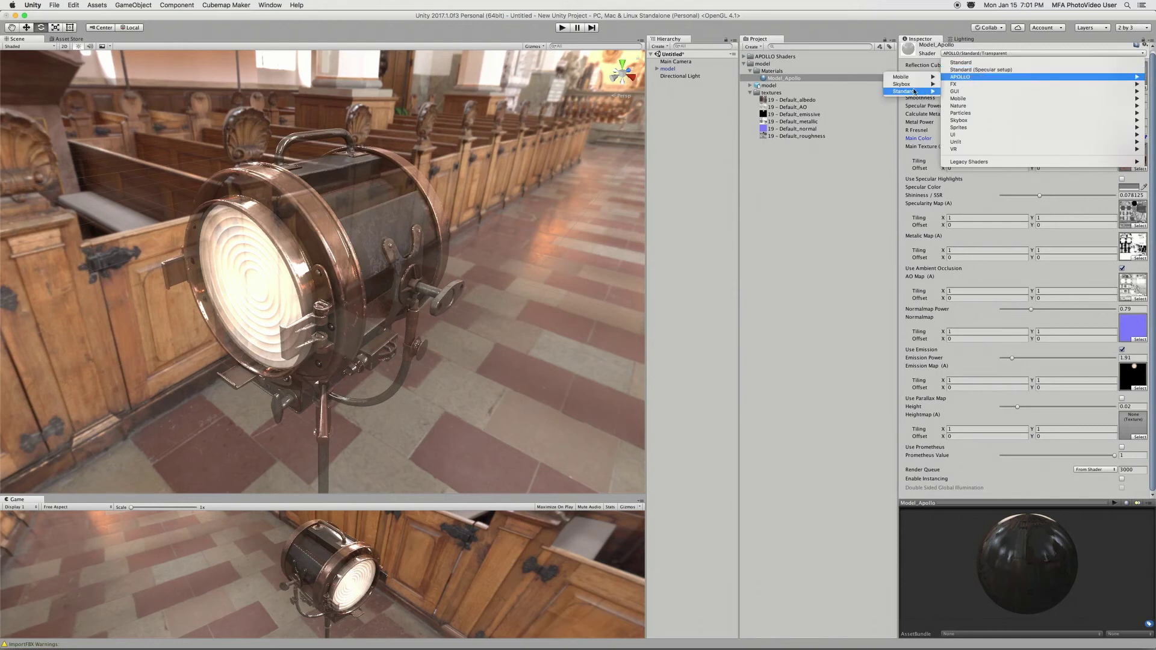
{"action": "left_click", "coordinate": [857, 93]}
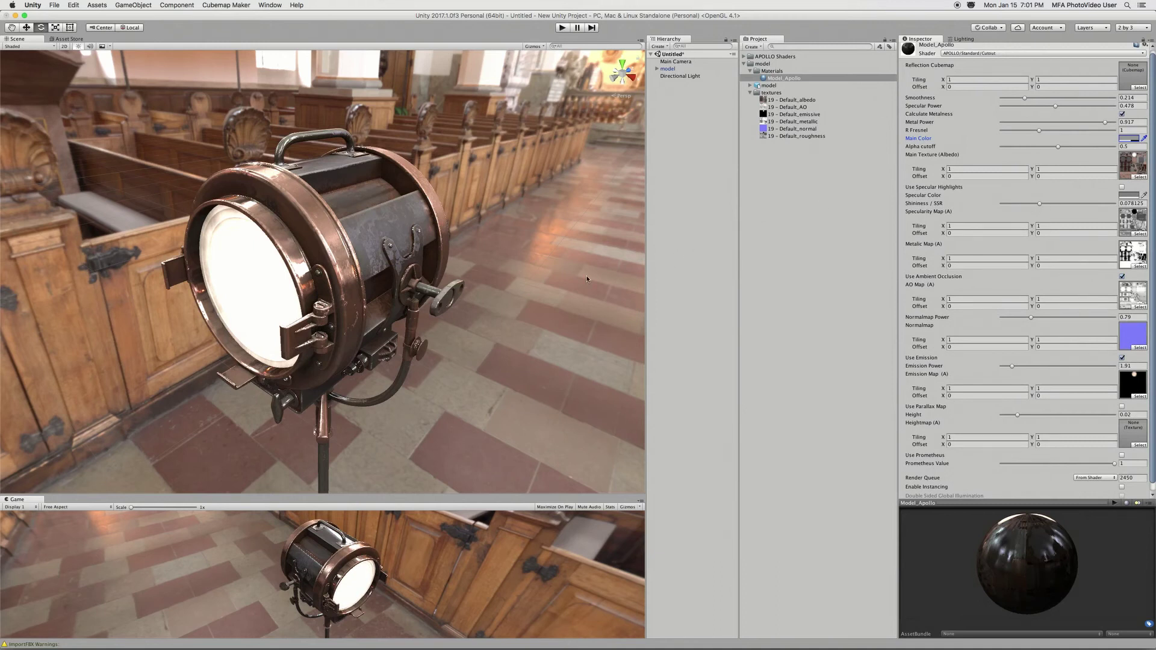
{"action": "left_click_drag", "start_coordinate": [457, 295], "coordinate": [416, 298], "text": "alt"}
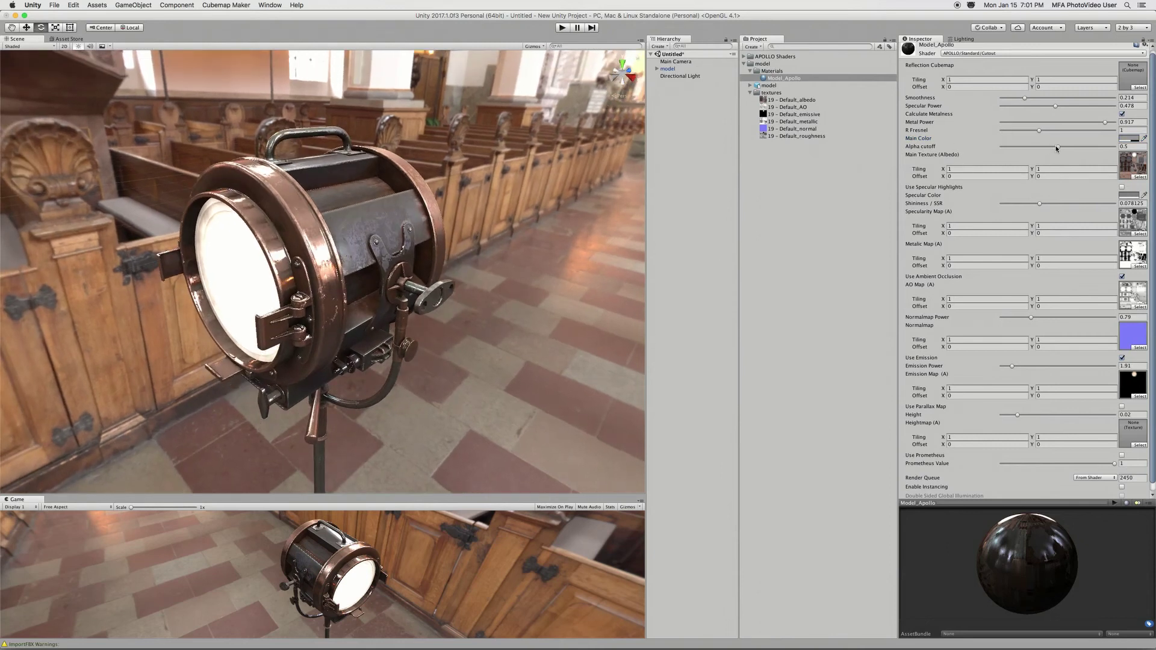
{"action": "left_click_drag", "start_coordinate": [1058, 149], "coordinate": [1066, 149]}
{"action": "left_click_drag", "start_coordinate": [1070, 147], "coordinate": [1070, 147]}
{"action": "left_click", "coordinate": [1141, 177]}
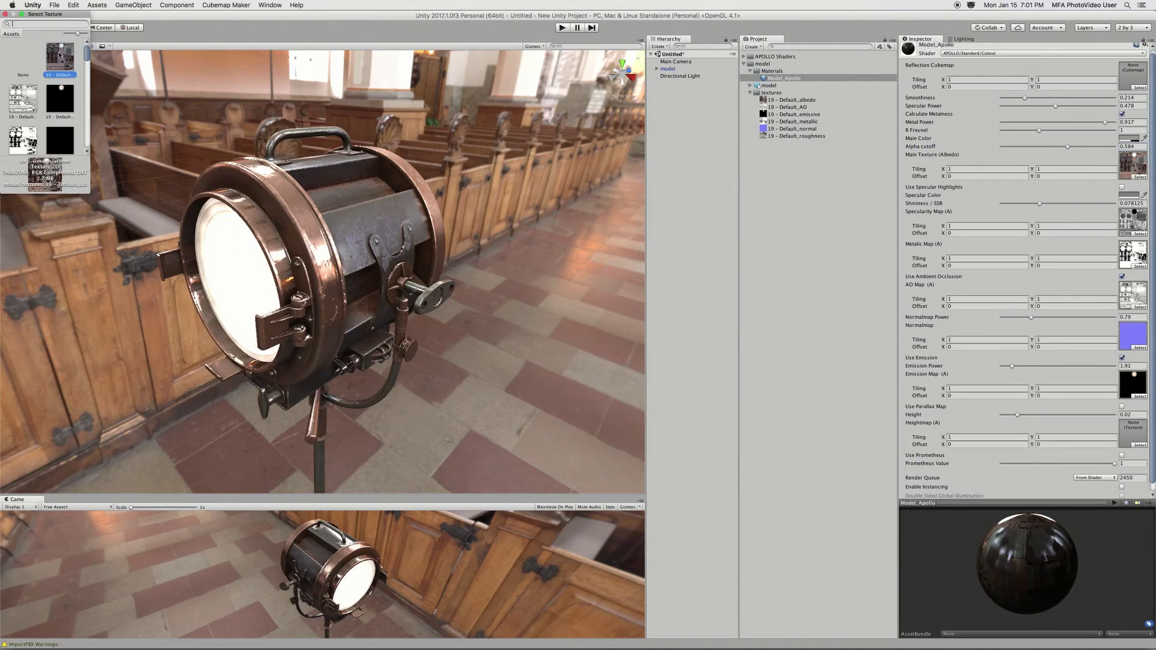
Set the 19 - Default_albedo texture's Alpha Source to From Gray Scale and apply it.
{"action": "left_click", "coordinate": [5, 14]}
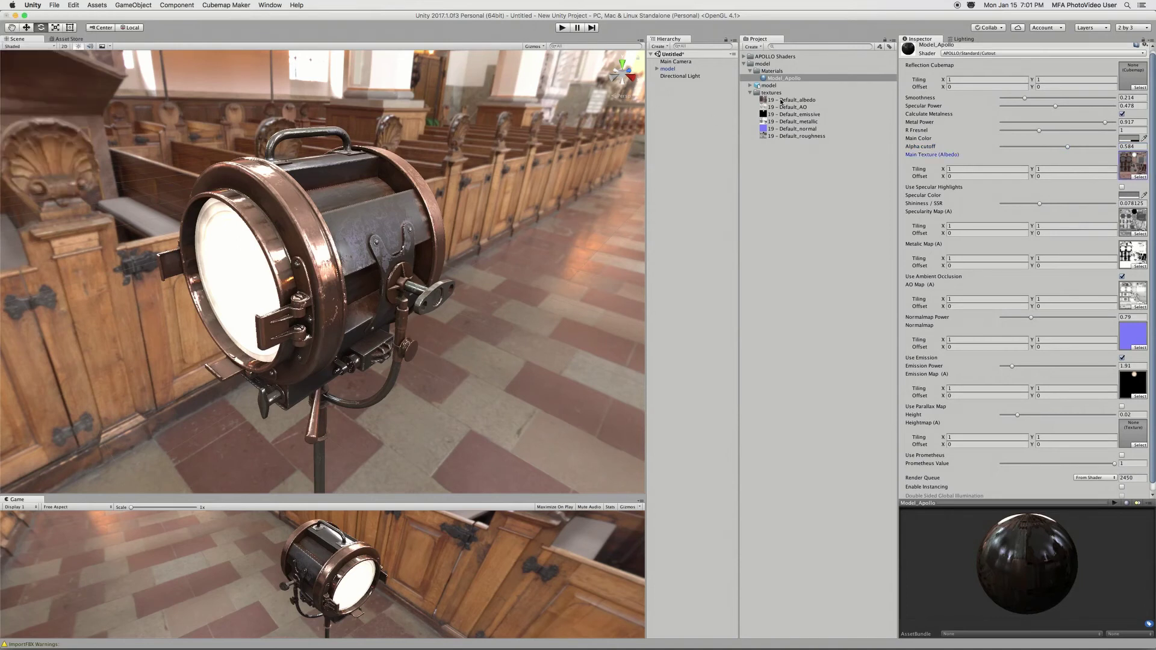
{"action": "left_click", "coordinate": [782, 100]}
{"action": "left_click", "coordinate": [1036, 102]}
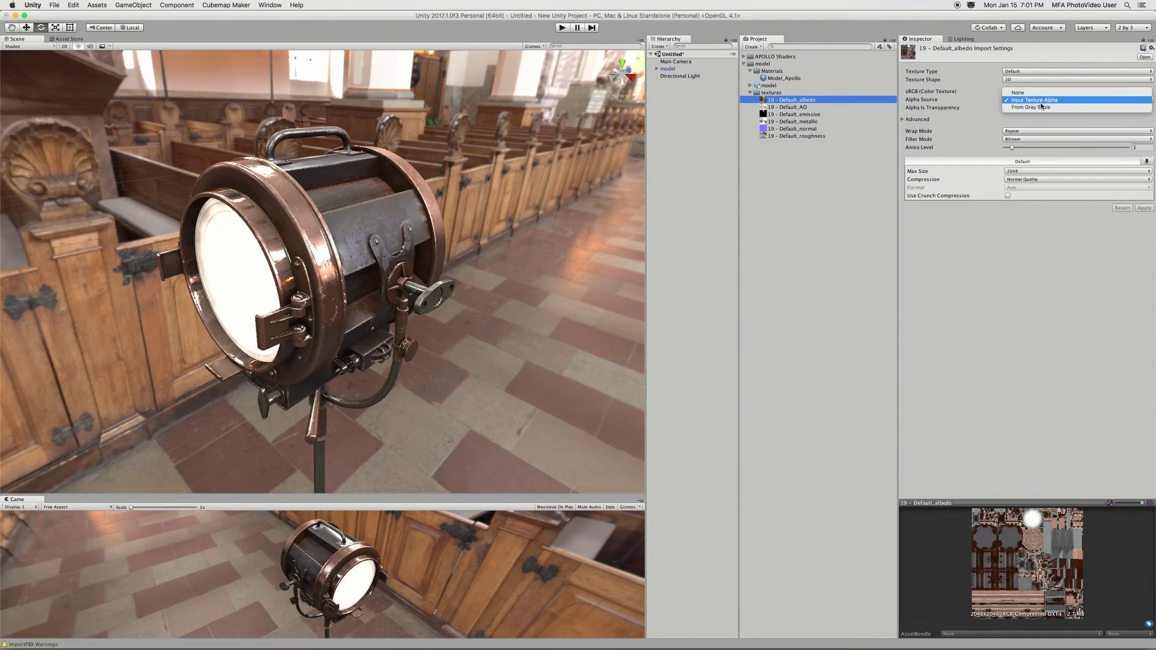
{"action": "left_click", "coordinate": [1036, 110]}
{"action": "left_click", "coordinate": [1144, 209]}
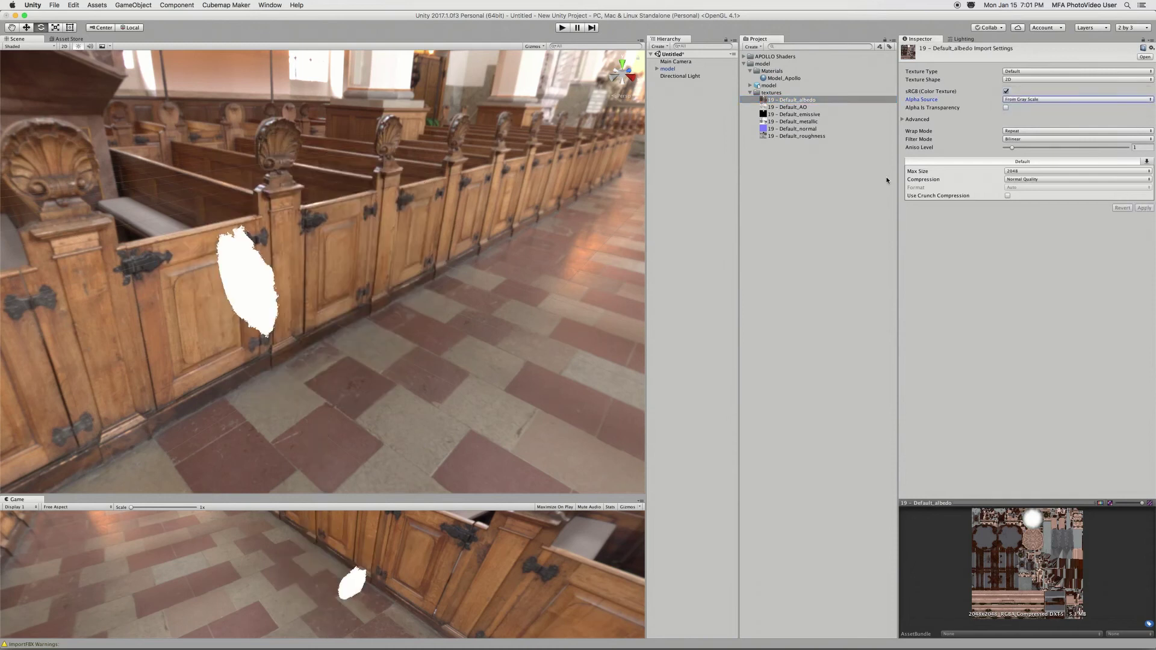
Test Model_Apollo's cutout by dragging its alpha cutoff from 0 upward to carve holes.
{"action": "left_click", "coordinate": [786, 79]}
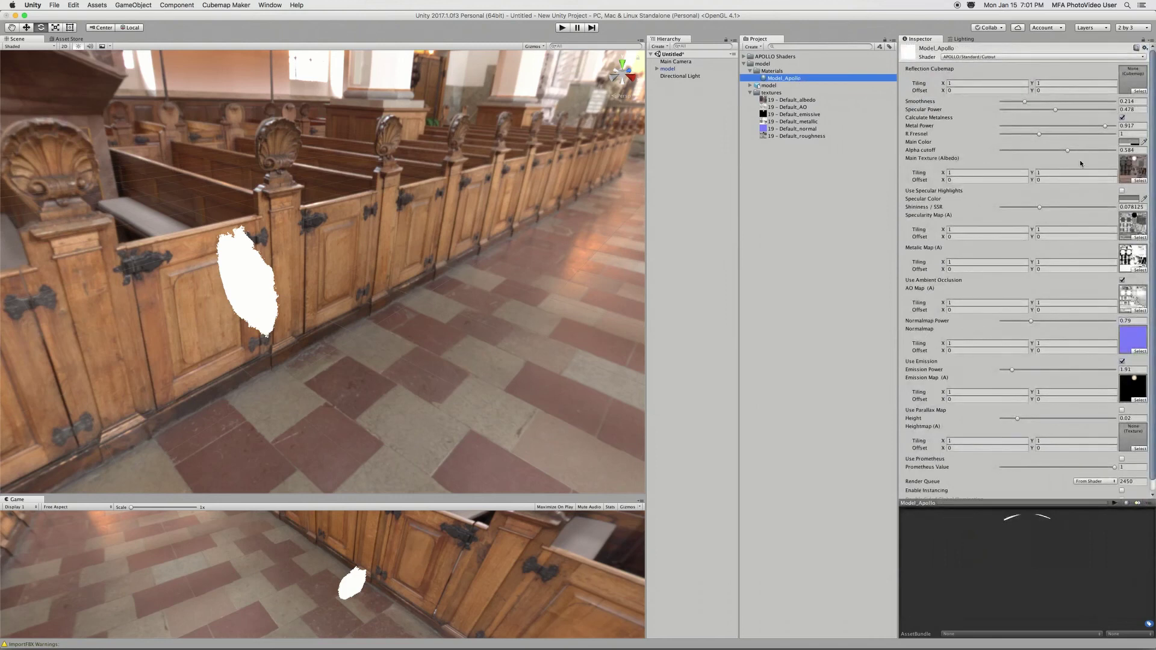
{"action": "mouse_move", "coordinate": [1069, 153]}
{"action": "left_mouse_down"}
{"action": "mouse_move", "coordinate": [997, 157]}
{"action": "mouse_move", "coordinate": [1025, 154]}
{"action": "left_mouse_up"}
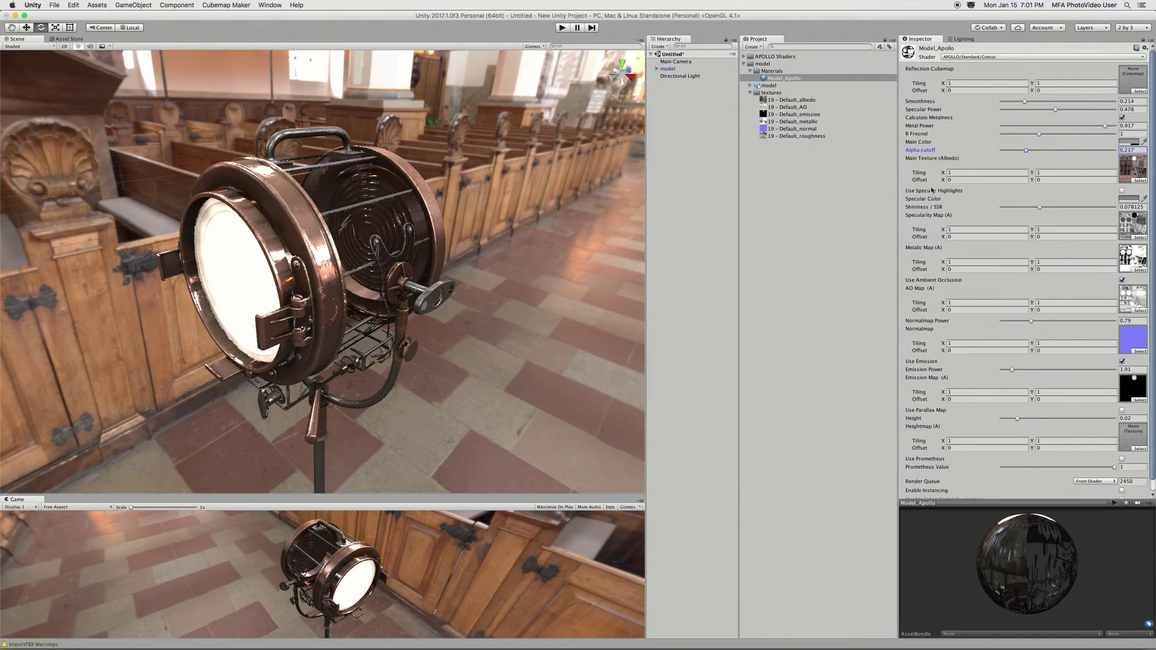
{"action": "left_click", "coordinate": [786, 100]}
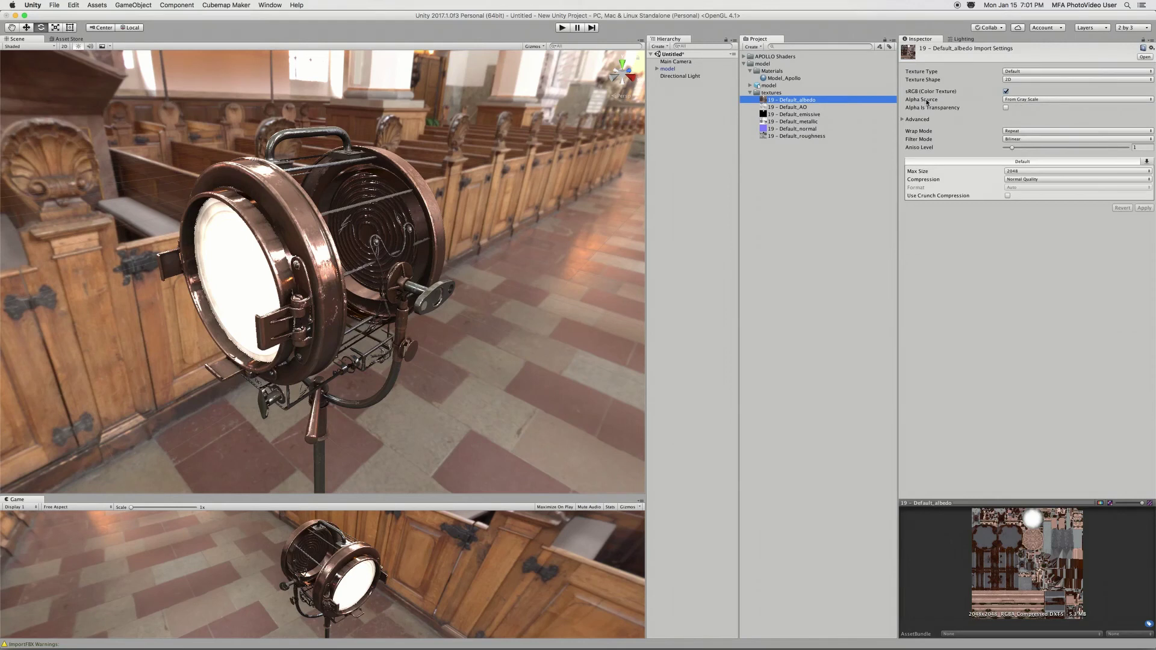
{"action": "left_click", "coordinate": [782, 78]}
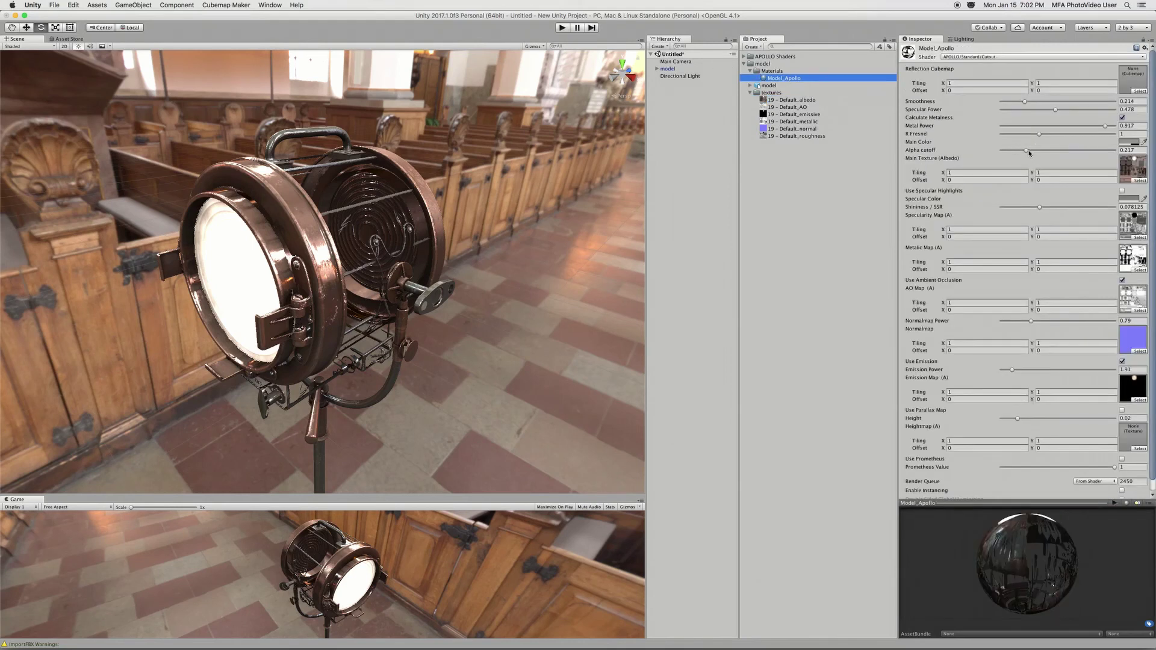
{"action": "mouse_move", "coordinate": [1028, 151]}
{"action": "left_mouse_down"}
{"action": "mouse_move", "coordinate": [1070, 158]}
{"action": "mouse_move", "coordinate": [999, 164]}
{"action": "left_mouse_up"}
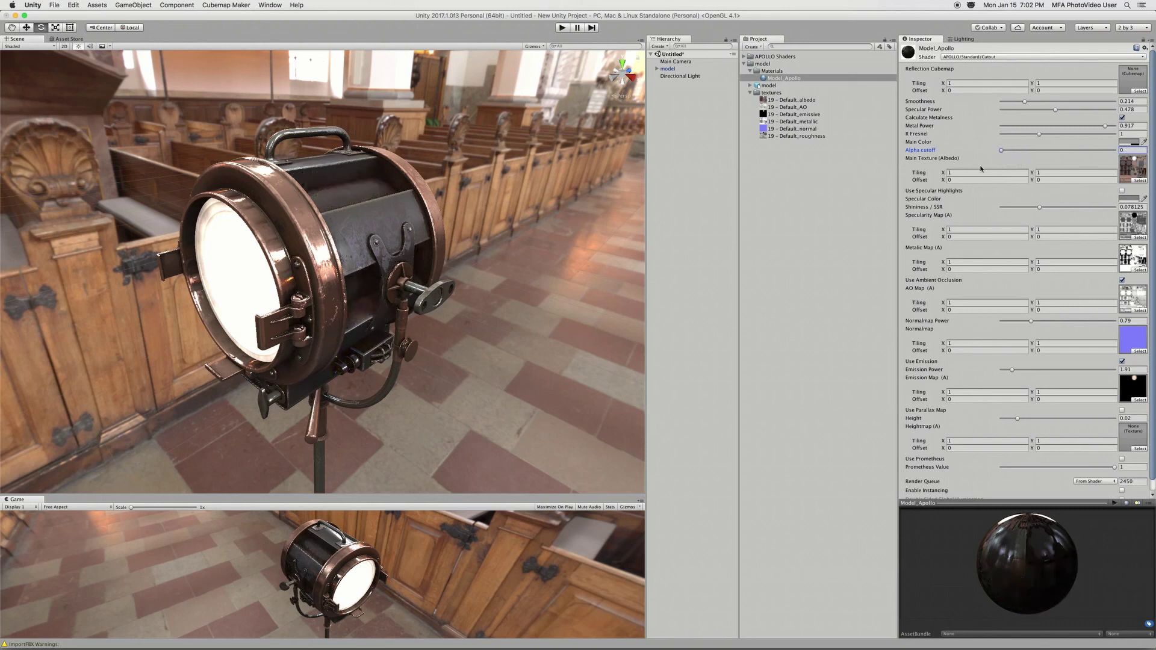
{"action": "left_click_drag", "start_coordinate": [573, 231], "coordinate": [948, 265], "text": "alt"}
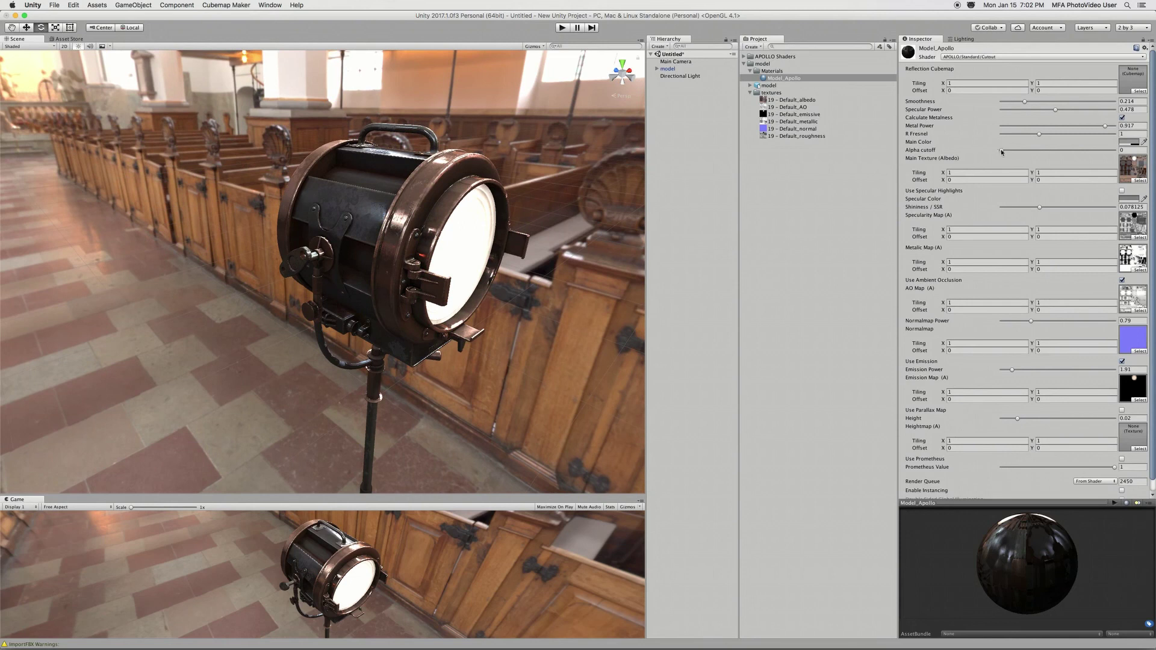
{"action": "left_click_drag", "start_coordinate": [1008, 152], "coordinate": [971, 160]}
{"action": "mouse_move", "coordinate": [542, 226]}
{"action": "left_mouse_down", "text": "alt"}
{"action": "mouse_move", "coordinate": [328, 237]}
{"action": "mouse_move", "coordinate": [345, 233]}
{"action": "left_mouse_up", "text": "alt"}
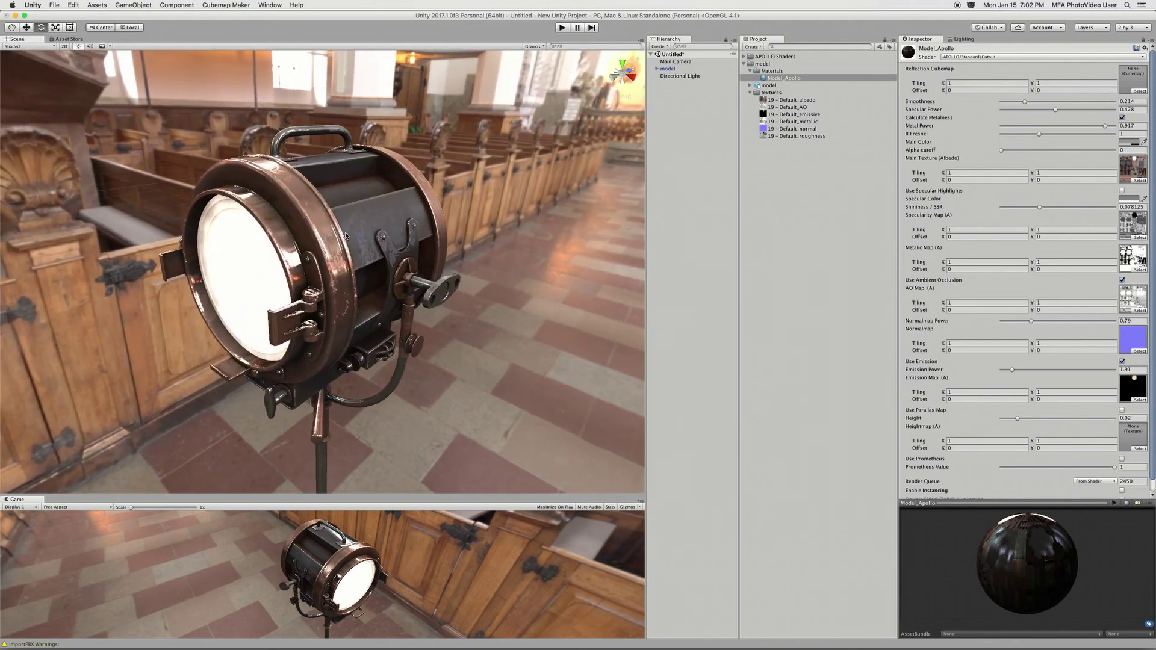